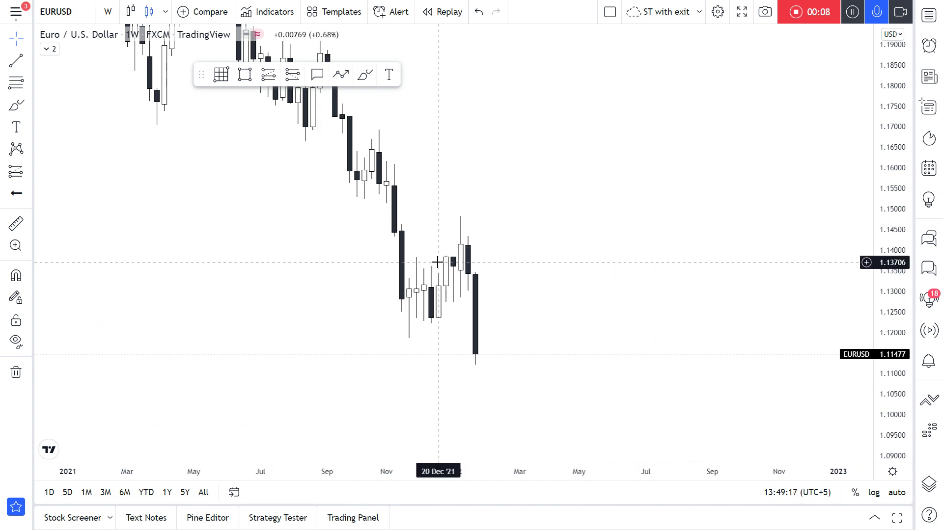
{"action": "scroll", "coordinate": [437, 262], "scroll_direction": "down", "scroll_amount": 1}
{"action": "scroll", "coordinate": [442, 253], "scroll_direction": "down", "scroll_amount": 5}
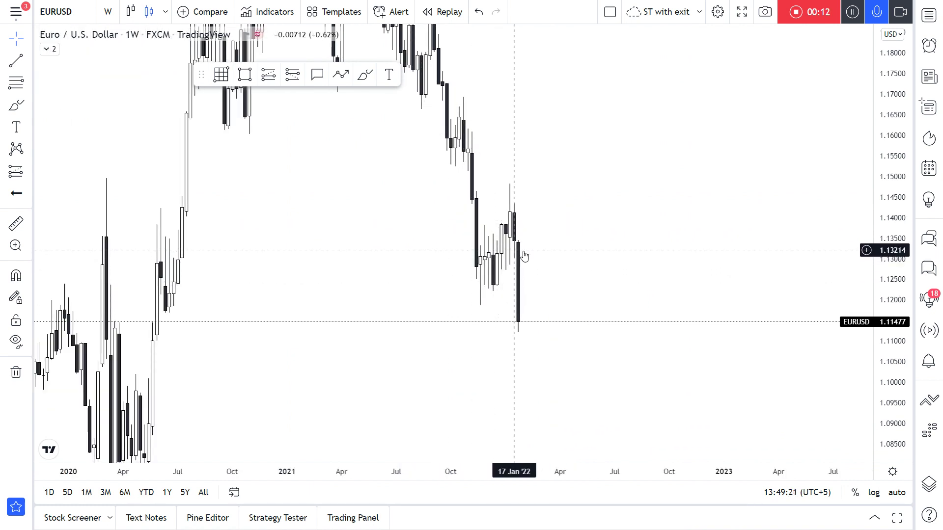
{"action": "scroll", "coordinate": [523, 251], "scroll_direction": "up", "scroll_amount": 4}
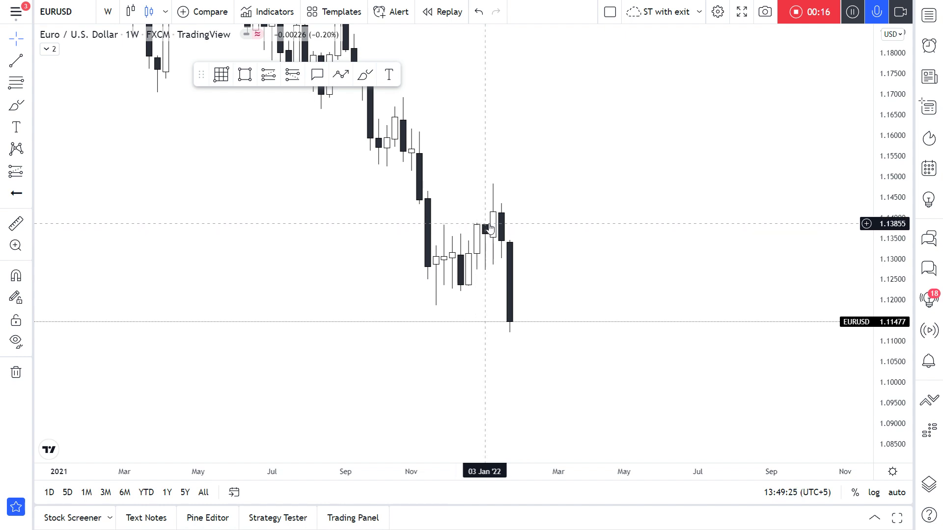
{"action": "scroll", "coordinate": [496, 218], "scroll_direction": "down", "scroll_amount": 5}
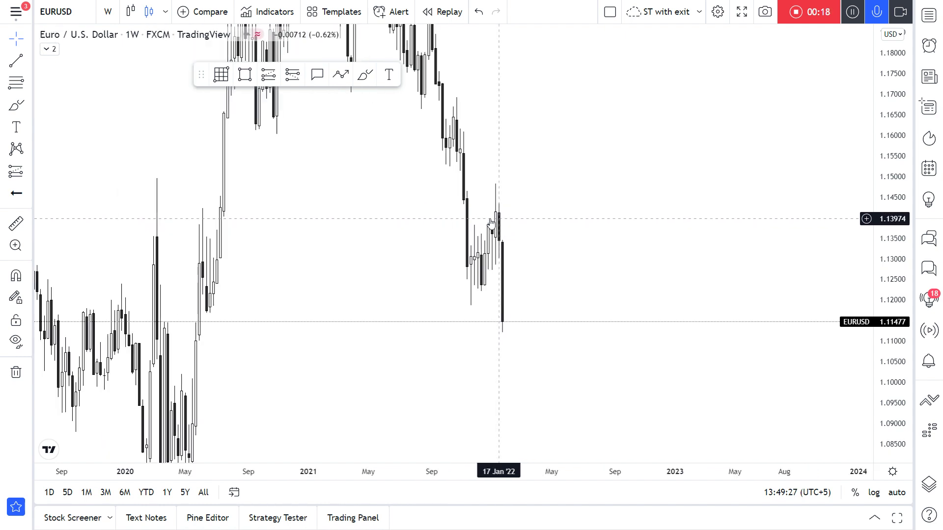
{"action": "scroll", "coordinate": [466, 222], "scroll_direction": "up", "scroll_amount": 5}
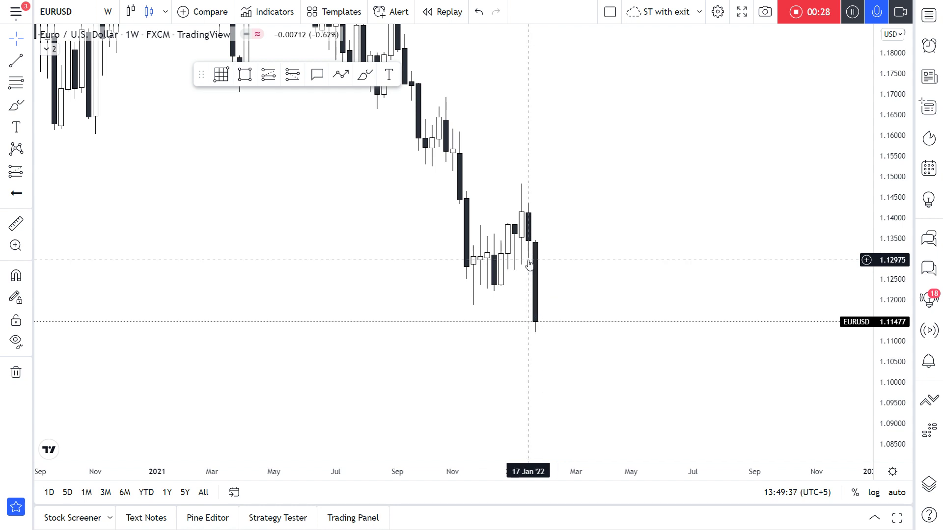
Draw two horizontal trend lines extending forward from the 24 Jan '22 weekly candle, one at its open (1.13450) and one at its low
{"action": "key", "text": "alt+t"}
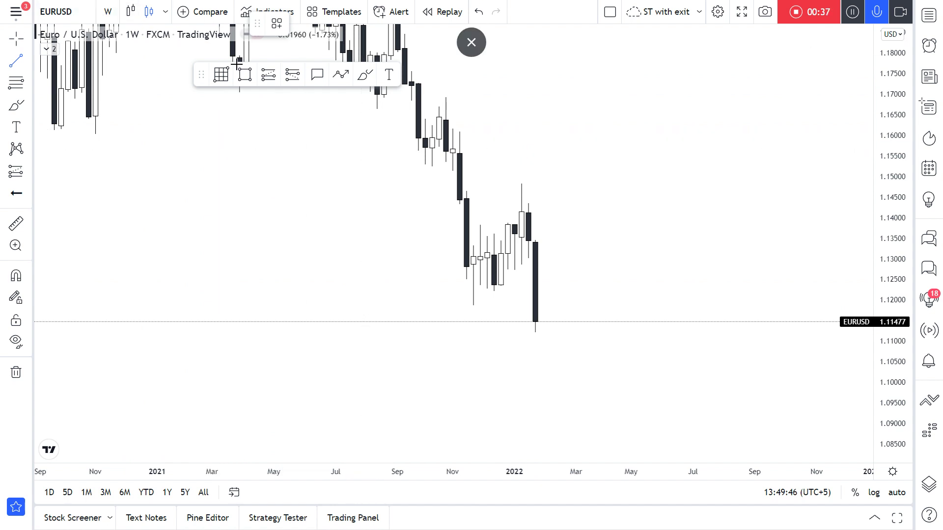
{"action": "key", "text": "ctrl"}
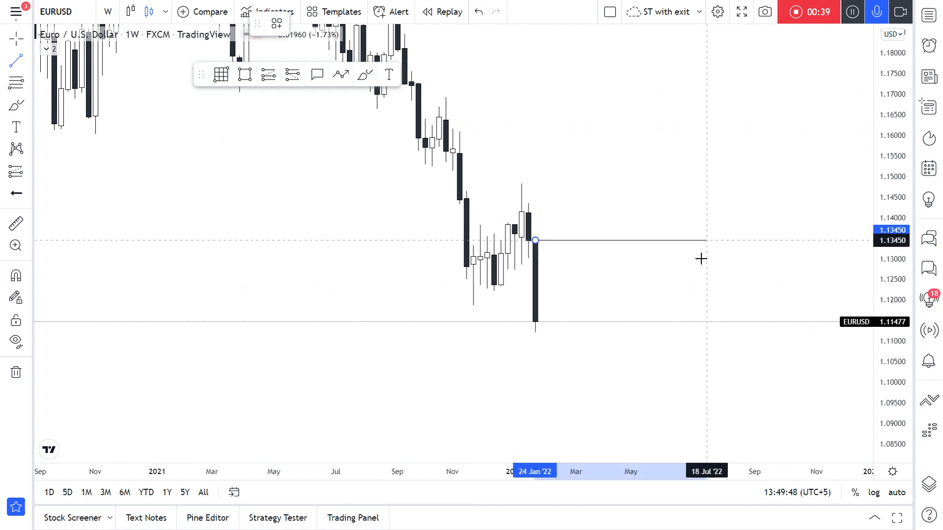
{"action": "left_click", "coordinate": [658, 240], "text": "shift"}
{"action": "key", "text": "alt+t"}
{"action": "left_click", "coordinate": [540, 336], "text": "ctrl"}
{"action": "left_click", "coordinate": [658, 334], "text": "shift"}
{"action": "left_click", "coordinate": [599, 299]}
Draw a horizontal trend line forward from the January 2022 swing high, ending level with the two existing lines
{"action": "scroll", "coordinate": [587, 299], "scroll_direction": "down", "scroll_amount": 3}
{"action": "scroll", "coordinate": [585, 299], "scroll_direction": "up", "scroll_amount": 4}
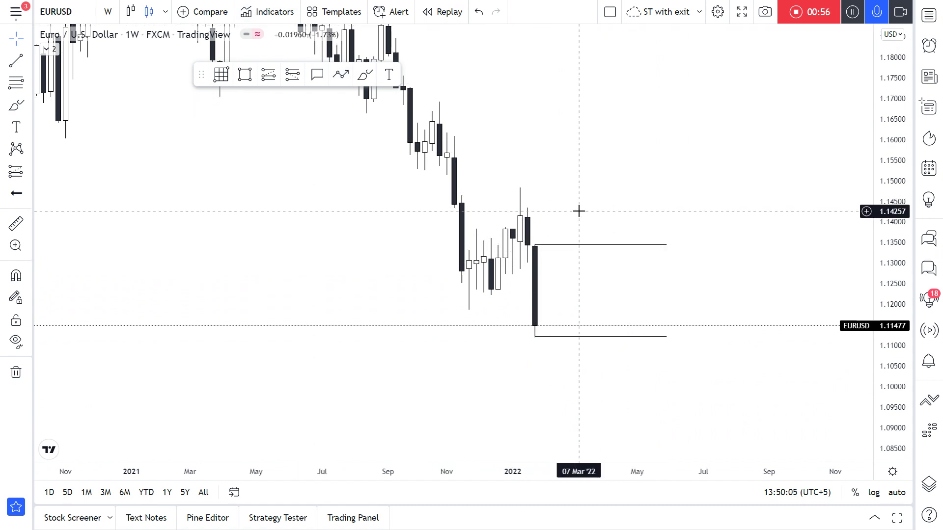
{"action": "left_click_drag", "start_coordinate": [579, 211], "coordinate": [547, 207]}
{"action": "key", "text": "alt+t"}
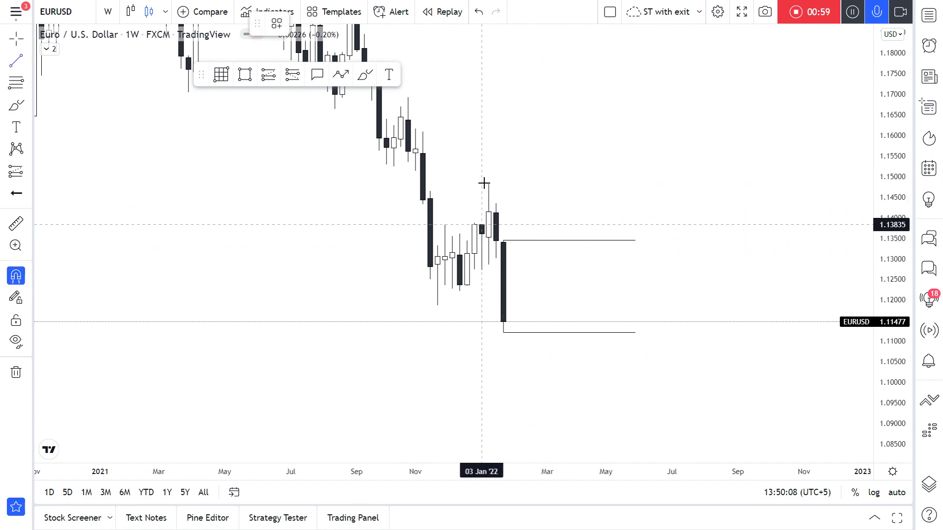
{"action": "left_click", "coordinate": [488, 184]}
{"action": "left_click", "coordinate": [634, 184]}
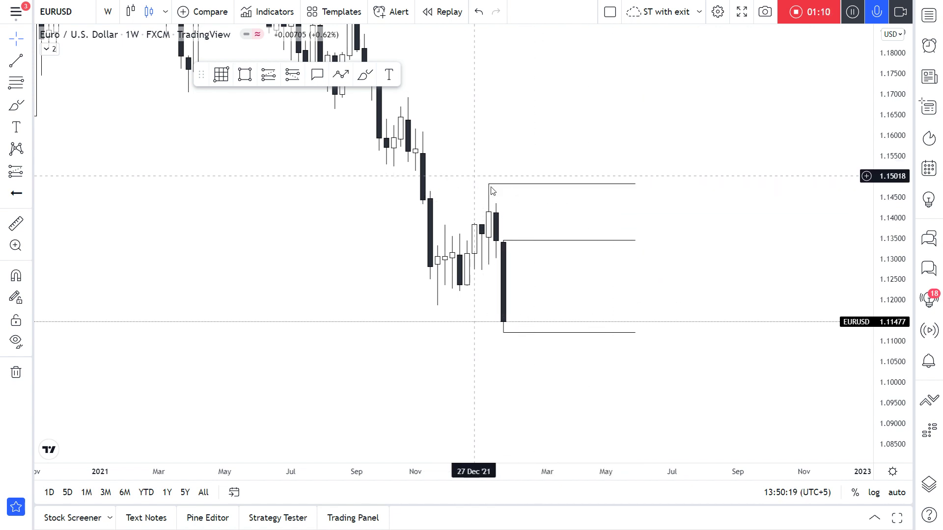
Brush a possible rise past the middle line and a fall to about 1.0850, undo the strokes and leave the brush
{"action": "scroll", "coordinate": [518, 323], "scroll_direction": "down", "scroll_amount": 4}
{"action": "left_click_drag", "start_coordinate": [536, 301], "coordinate": [536, 308]}
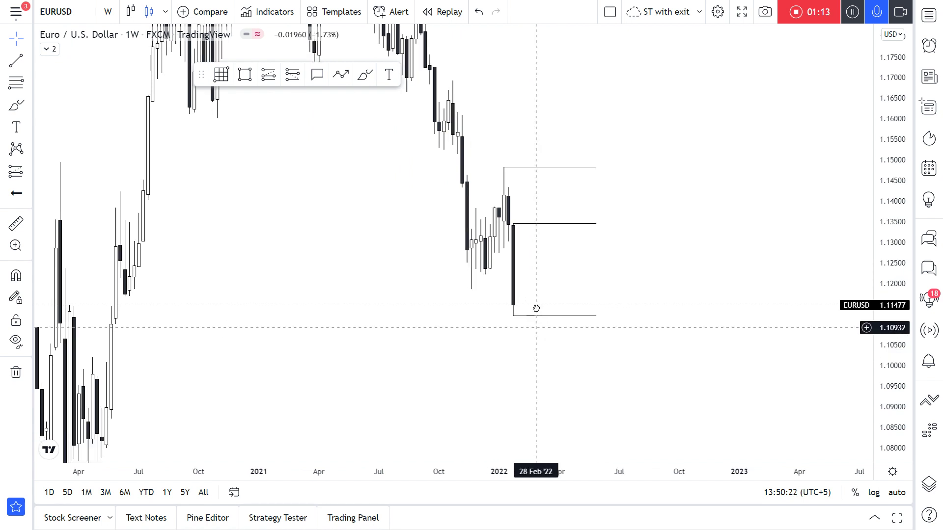
{"action": "scroll", "coordinate": [522, 296], "scroll_direction": "up", "scroll_amount": 3}
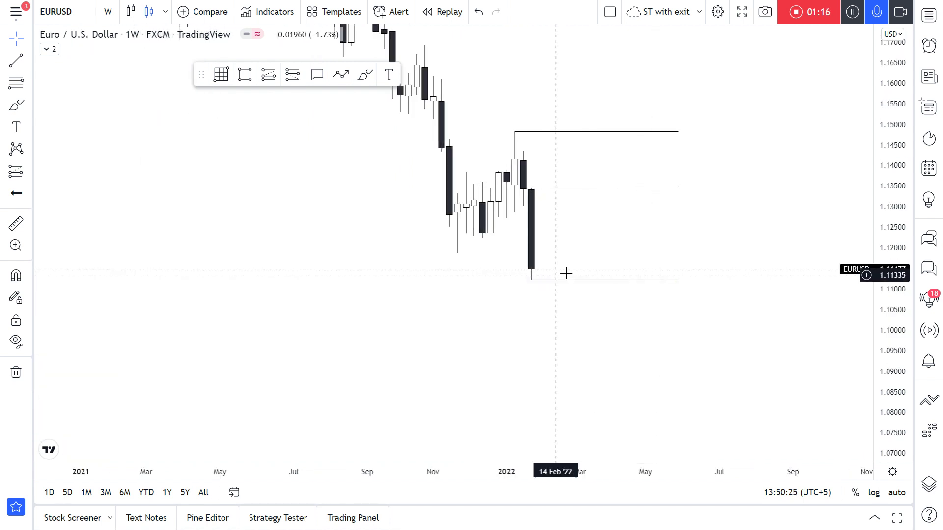
{"action": "left_click_drag", "start_coordinate": [561, 280], "coordinate": [520, 321]}
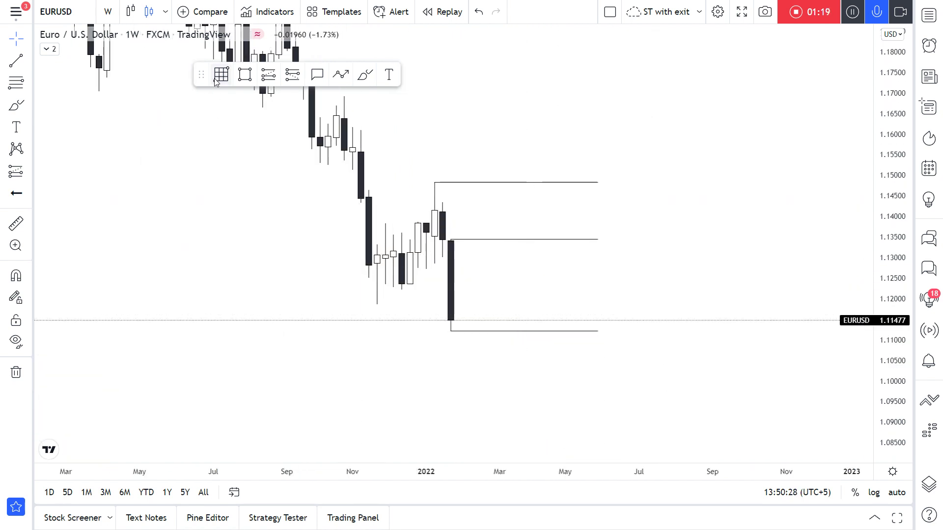
{"action": "left_click", "coordinate": [364, 76]}
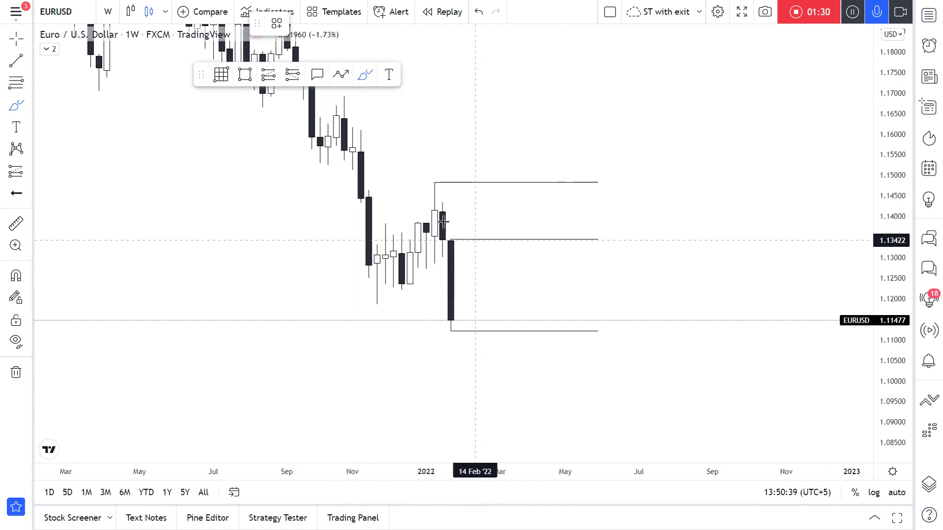
{"action": "left_click_drag", "start_coordinate": [466, 322], "coordinate": [499, 220]}
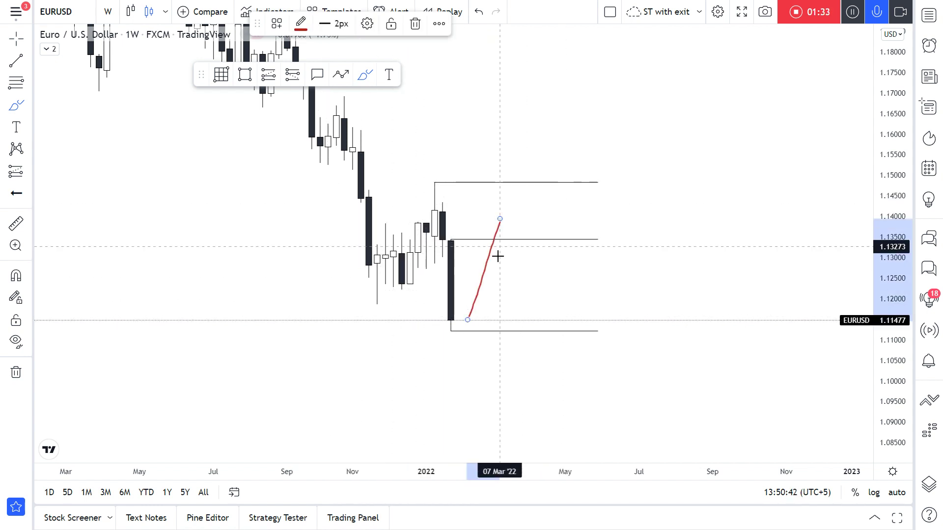
{"action": "left_click_drag", "start_coordinate": [468, 320], "coordinate": [492, 346]}
{"action": "left_click_drag", "start_coordinate": [508, 220], "coordinate": [532, 403]}
{"action": "left_click_drag", "start_coordinate": [539, 446], "coordinate": [540, 449]}
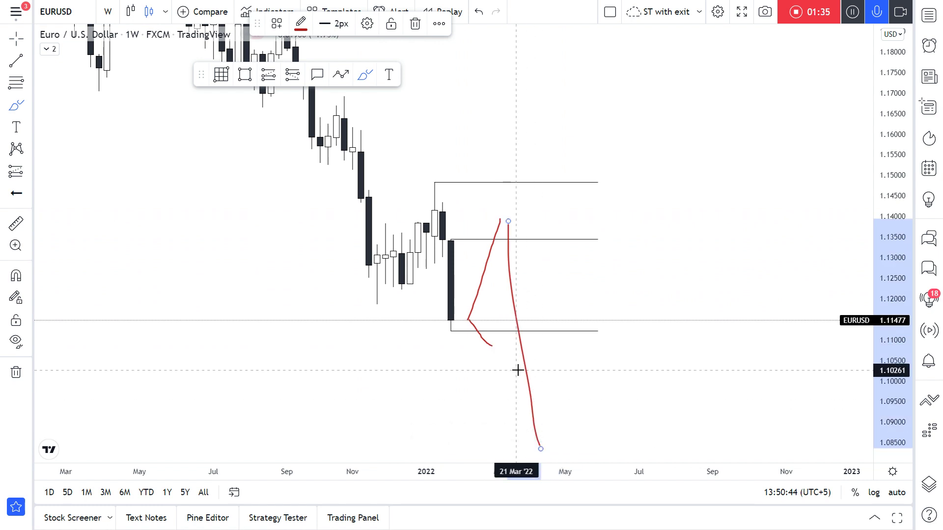
{"action": "key", "text": "ctrl+z"}
{"action": "key", "text": "ctrl+z"}
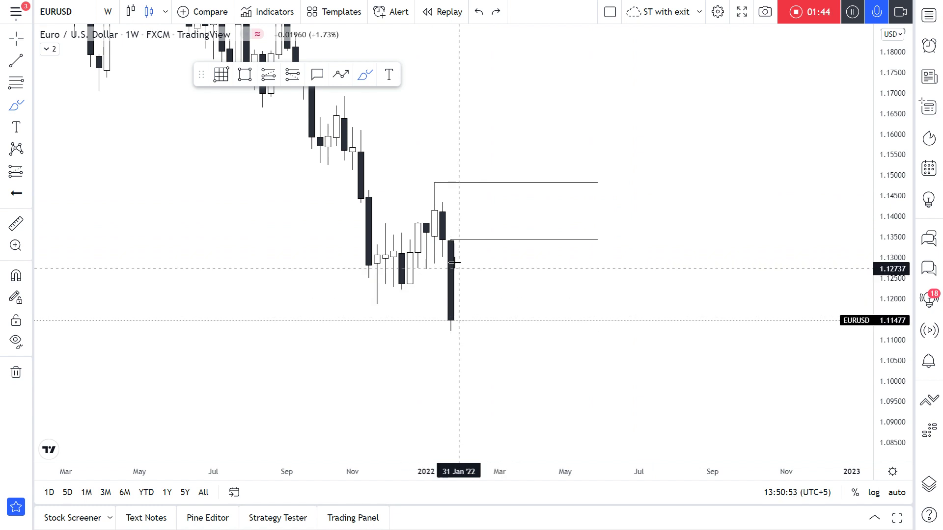
{"action": "key", "text": "Escape"}
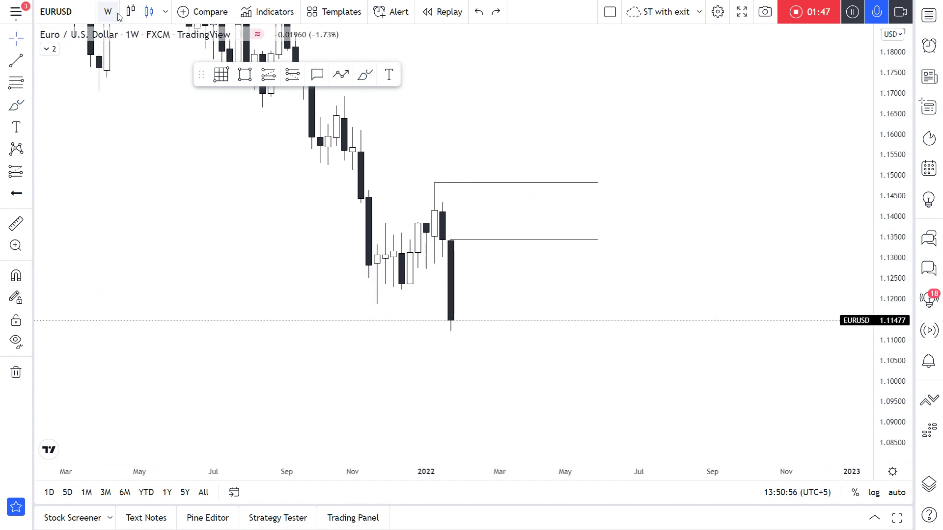
Brush a short direct drop from the current price through the lowest line, and delete the stroke
{"action": "left_click", "coordinate": [366, 76]}
{"action": "left_click_drag", "start_coordinate": [467, 315], "coordinate": [475, 375]}
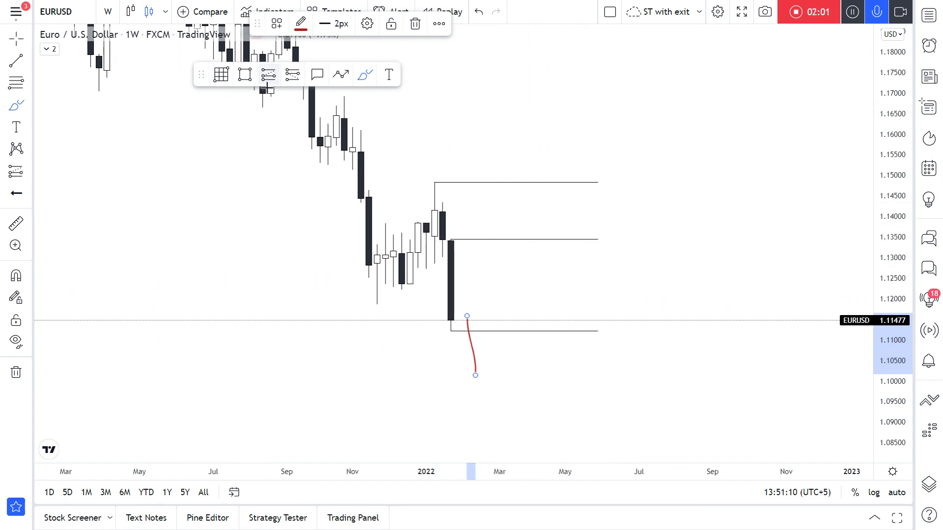
{"action": "key", "text": "Delete"}
Switch the chart to the daily timeframe and draw a horizontal trend line from the 24 Nov '21 low to 26 Jan '22
{"action": "left_click", "coordinate": [108, 11]}
{"action": "left_click", "coordinate": [132, 321]}
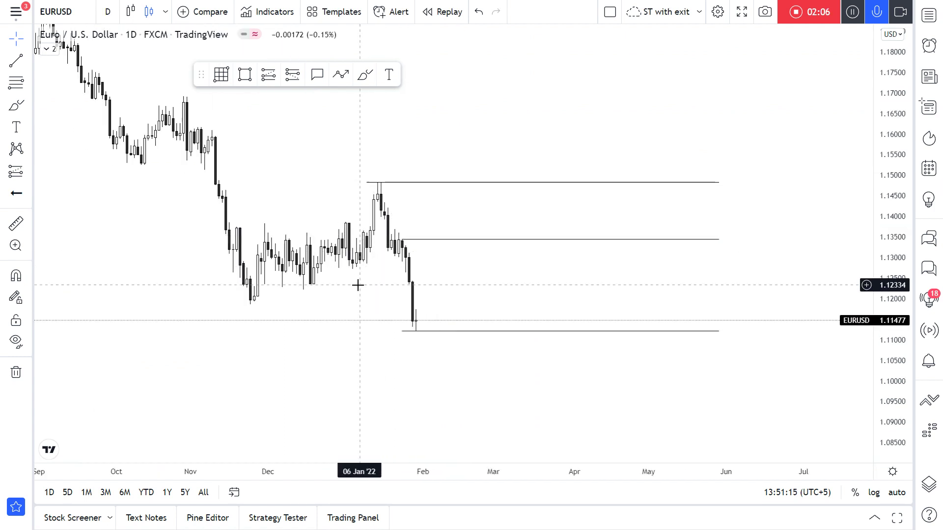
{"action": "key", "text": "alt+t"}
{"action": "left_click", "coordinate": [250, 306]}
{"action": "left_click", "coordinate": [410, 309]}
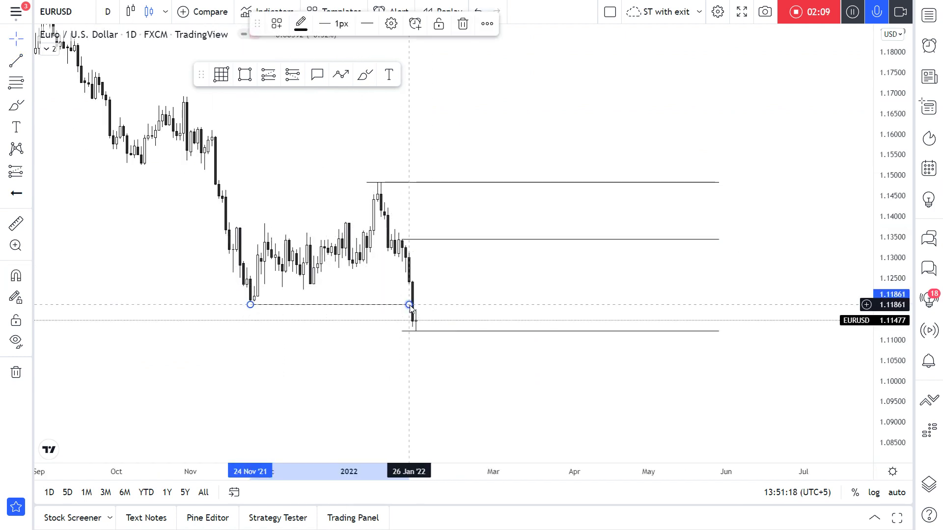
Brush around the December consolidation and the January high, and undo these marks along with the November-low line
{"action": "mouse_move", "coordinate": [268, 227]}
{"action": "left_mouse_down"}
{"action": "mouse_move", "coordinate": [389, 250]}
{"action": "mouse_move", "coordinate": [358, 230]}
{"action": "mouse_move", "coordinate": [222, 226]}
{"action": "left_mouse_up"}
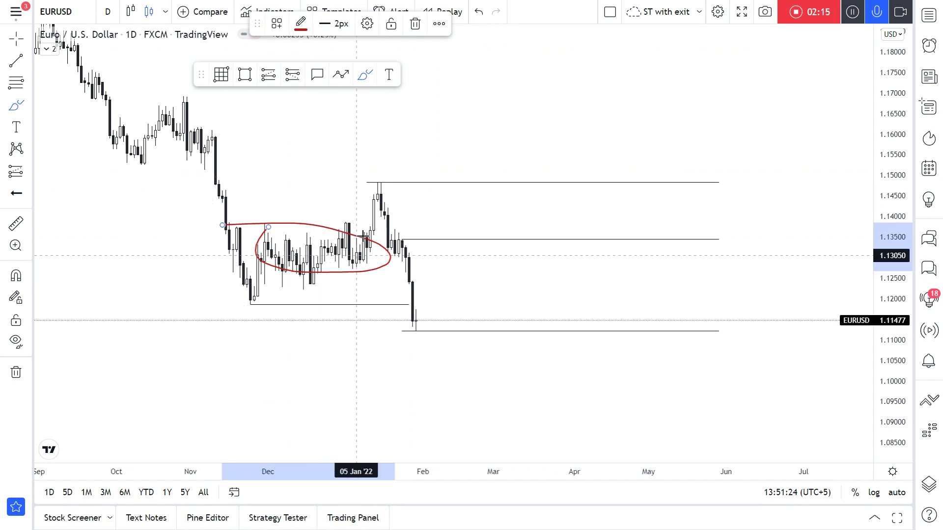
{"action": "left_click_drag", "start_coordinate": [232, 214], "coordinate": [376, 215]}
{"action": "left_click_drag", "start_coordinate": [381, 169], "coordinate": [335, 181]}
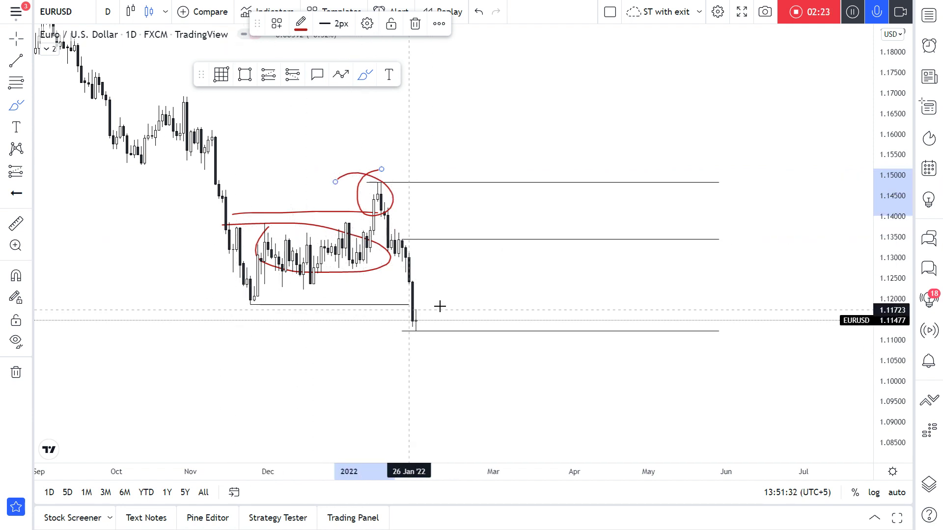
{"action": "key", "text": "ctrl+z"}
{"action": "key", "text": "ctrl+z"}
{"action": "key", "text": "ctrl+z"}
{"action": "key", "text": "ctrl+z"}
{"action": "key", "text": "ctrl+z"}
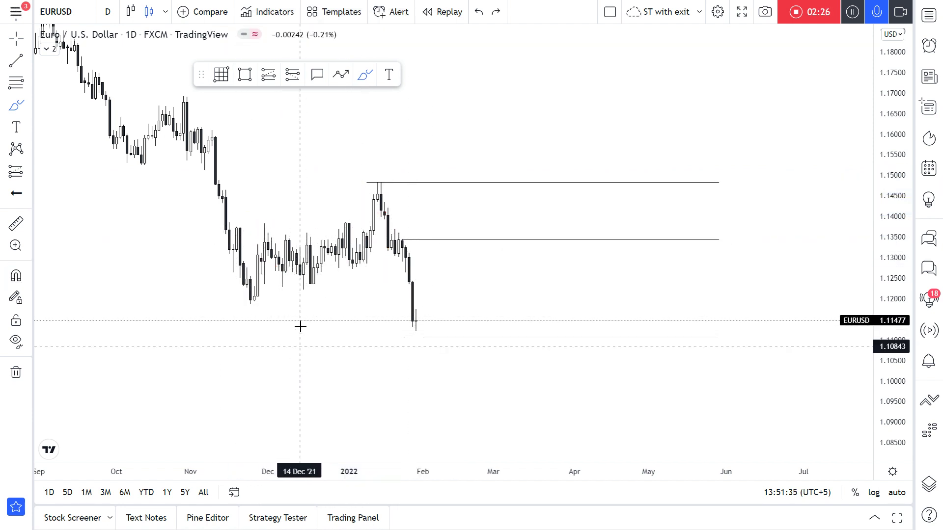
Redraw the horizontal trend line from the 24 Nov '21 low to the late-January candle that breaks below it
{"action": "key", "text": "alt+t"}
{"action": "key", "text": "ctrl"}
{"action": "left_click_drag", "start_coordinate": [250, 305], "coordinate": [410, 305]}
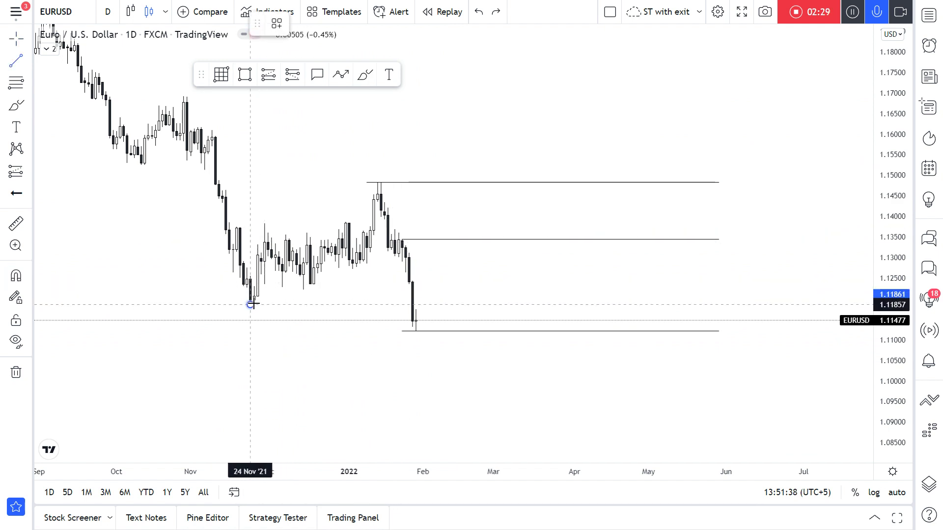
Draw a rectangle zone from about 1.1300 to 1.1360 around the middle line, running from the late-January candles to about 21 Apr '22
{"action": "scroll", "coordinate": [417, 245], "scroll_direction": "up", "scroll_amount": 2}
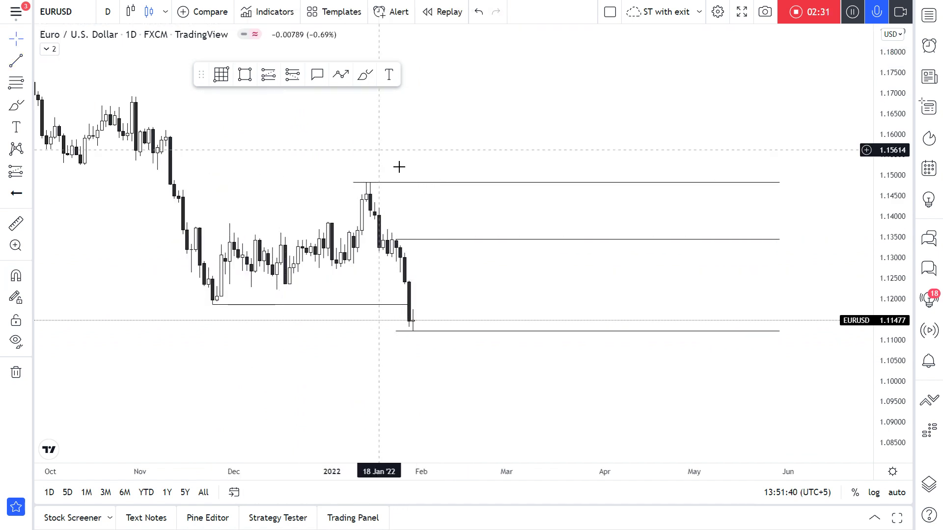
{"action": "left_click", "coordinate": [245, 75]}
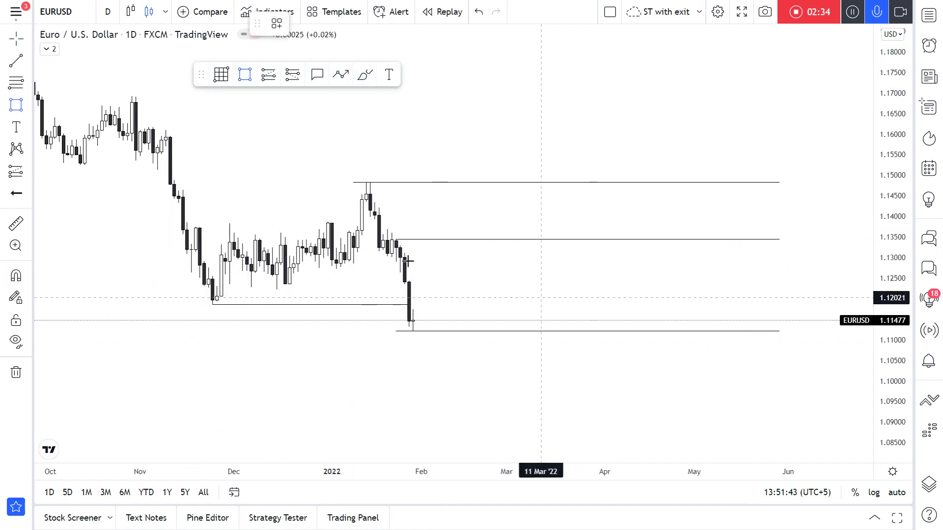
{"action": "left_click", "coordinate": [391, 258], "text": "ctrl"}
{"action": "left_click", "coordinate": [395, 233], "text": "ctrl"}
{"action": "left_click_drag", "start_coordinate": [396, 245], "coordinate": [665, 257]}
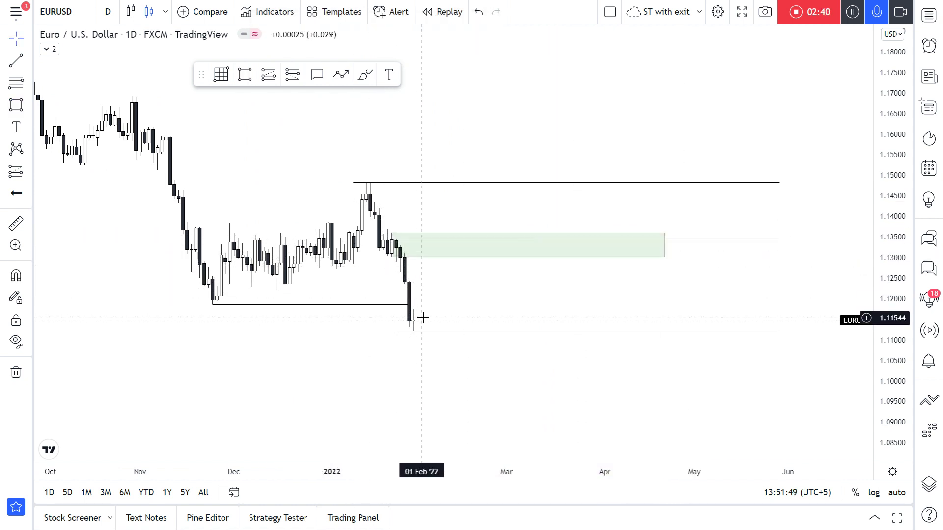
Draw a rectangle zone above the November-low line from 24 Nov '21 to 21 Apr '22, and delete it
{"action": "left_click", "coordinate": [244, 74]}
{"action": "mouse_move", "coordinate": [211, 275]}
{"action": "left_mouse_down"}
{"action": "mouse_move", "coordinate": [210, 304]}
{"action": "mouse_move", "coordinate": [665, 305]}
{"action": "left_mouse_up"}
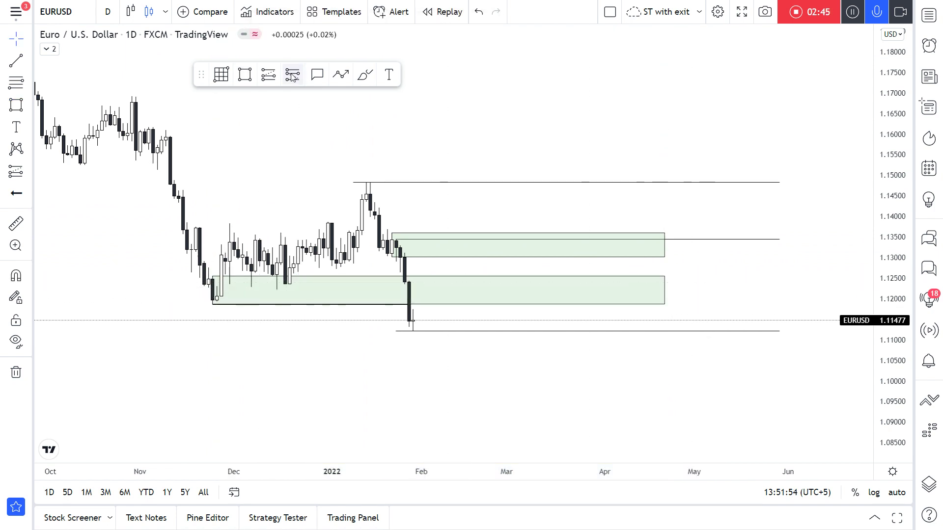
{"action": "left_click", "coordinate": [309, 281]}
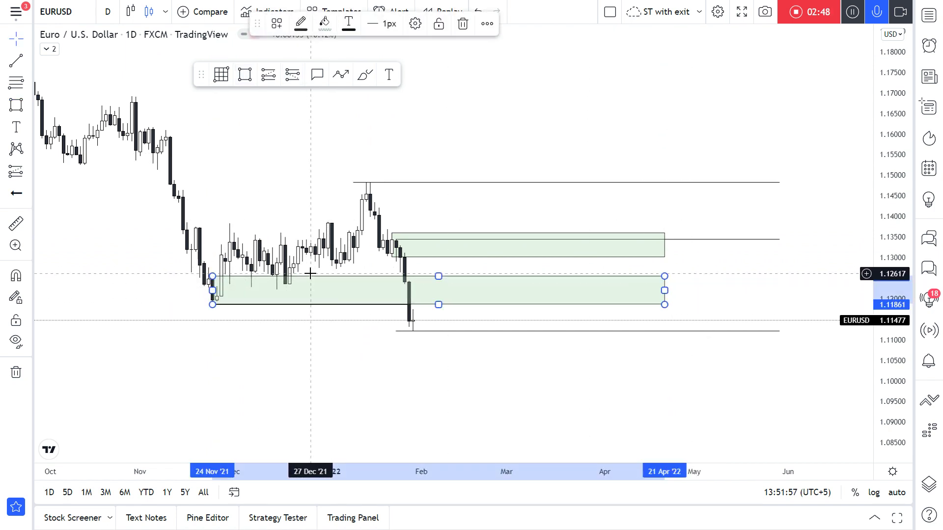
{"action": "key", "text": "Delete"}
Draw a Gann box with 0, 0.5 and 1 levels from 24 Nov '21 at 1.12554 to 21 Apr '22 at the November low
{"action": "left_click", "coordinate": [221, 74]}
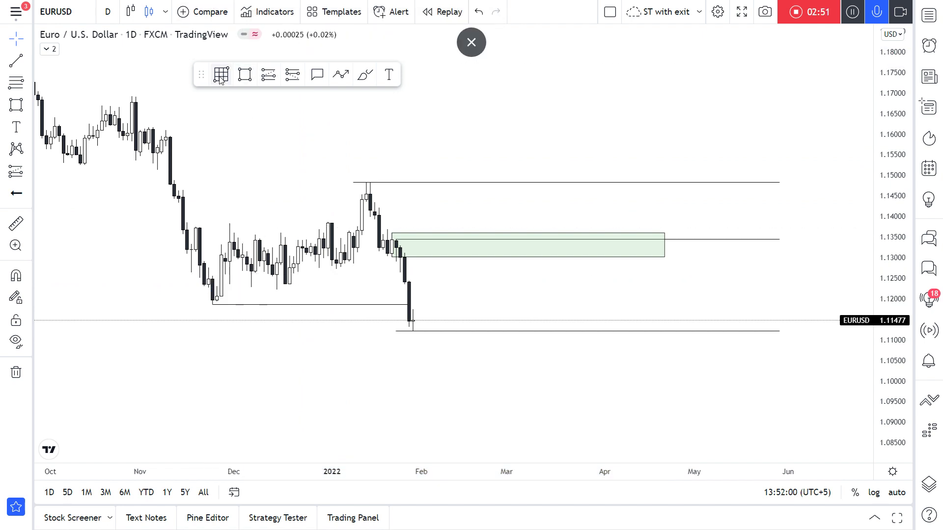
{"action": "left_click", "coordinate": [210, 279]}
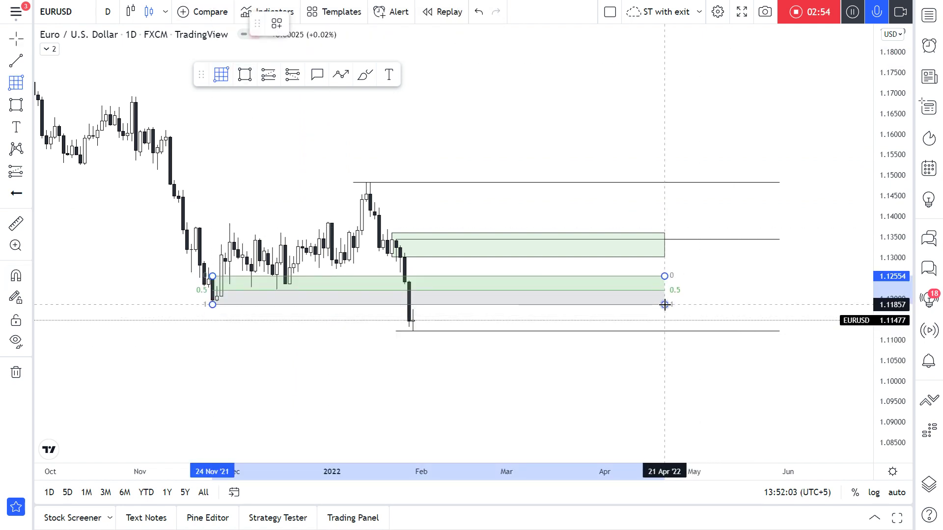
{"action": "left_click", "coordinate": [664, 305]}
Draw an arrowed path from the current price up to the box's 0.5 level and down to about 1.0970
{"action": "left_click", "coordinate": [341, 74]}
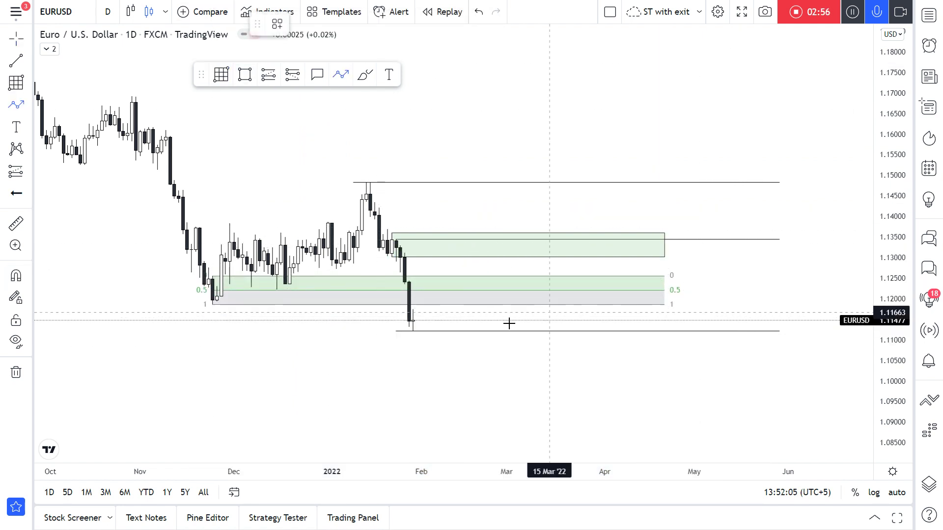
{"action": "left_click", "coordinate": [420, 314]}
{"action": "left_click", "coordinate": [425, 291]}
{"action": "double_click", "coordinate": [450, 391]}
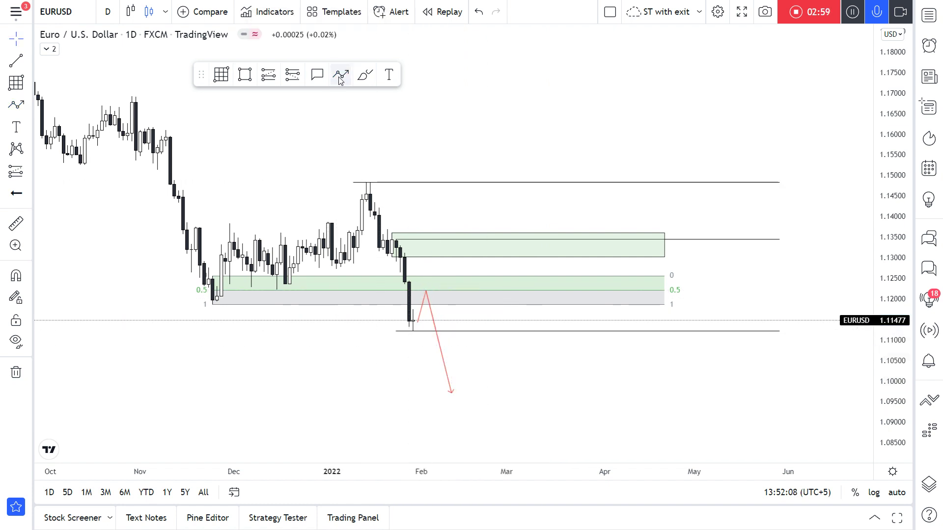
Draw a second arrowed path from the 0.5 level up into the upper rectangle zone and down to about 1.1000
{"action": "left_click", "coordinate": [341, 78]}
{"action": "left_click", "coordinate": [426, 293]}
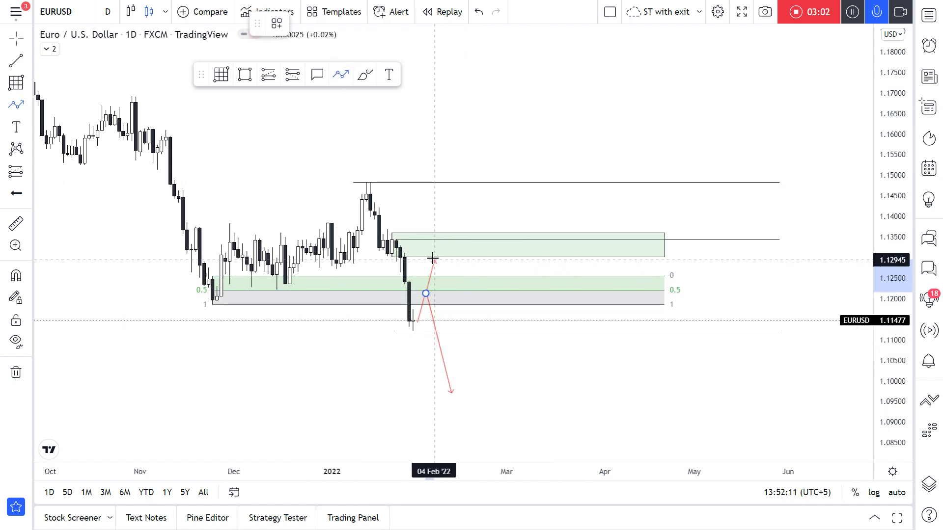
{"action": "double_click", "coordinate": [473, 381]}
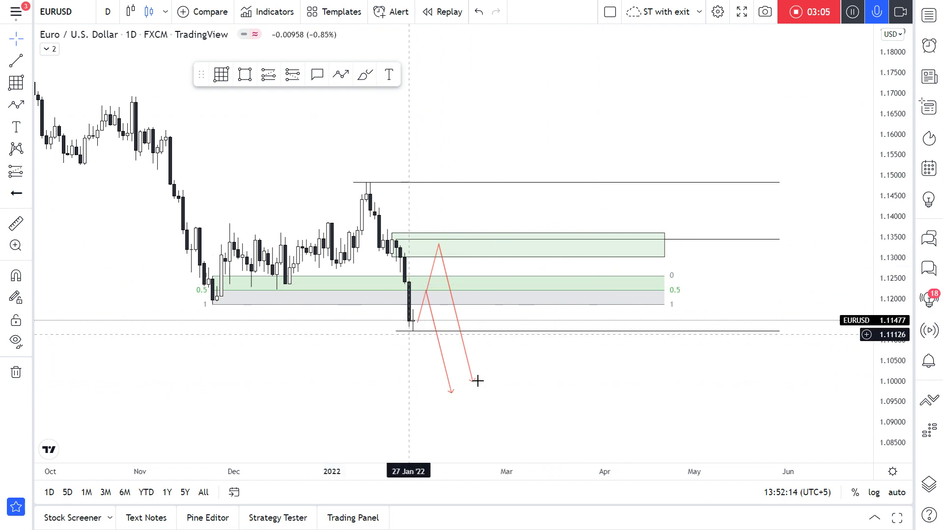
Draw a third arrowed path from the current price down to about 1.1055, back up to about 1.1145 and down to about 1.0930
{"action": "left_click", "coordinate": [340, 74]}
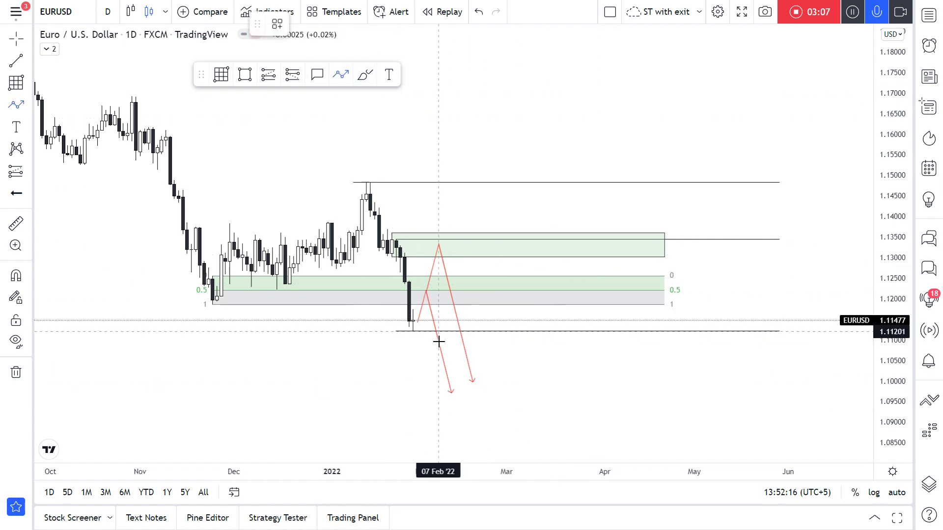
{"action": "left_click", "coordinate": [417, 319]}
{"action": "left_click", "coordinate": [434, 321]}
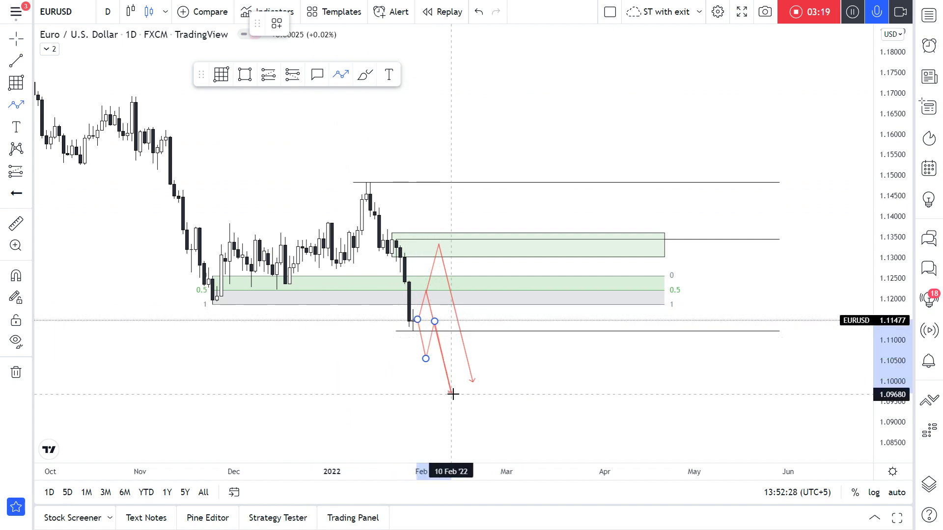
{"action": "double_click", "coordinate": [455, 410]}
{"action": "left_click", "coordinate": [521, 404]}
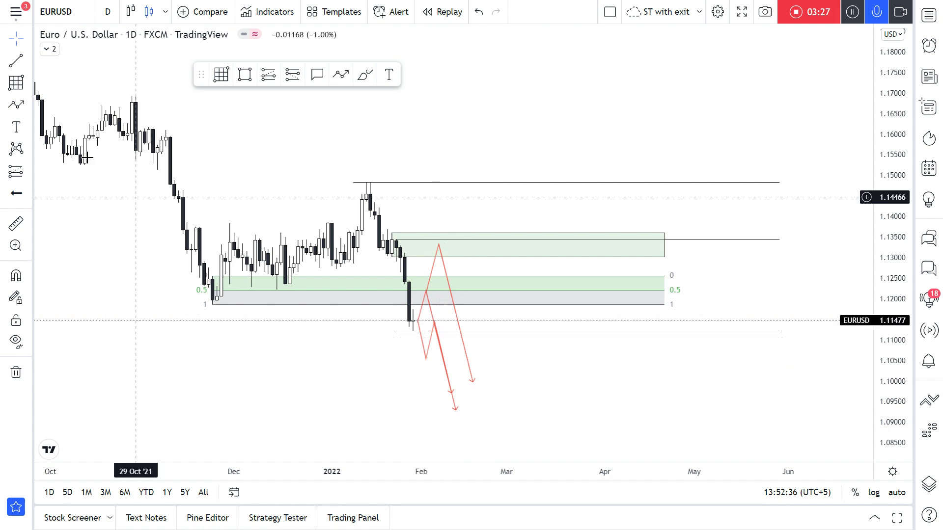
Delete the three projected arrow paths from the daily chart
{"action": "left_click", "coordinate": [421, 353]}
{"action": "key", "text": "Delete"}
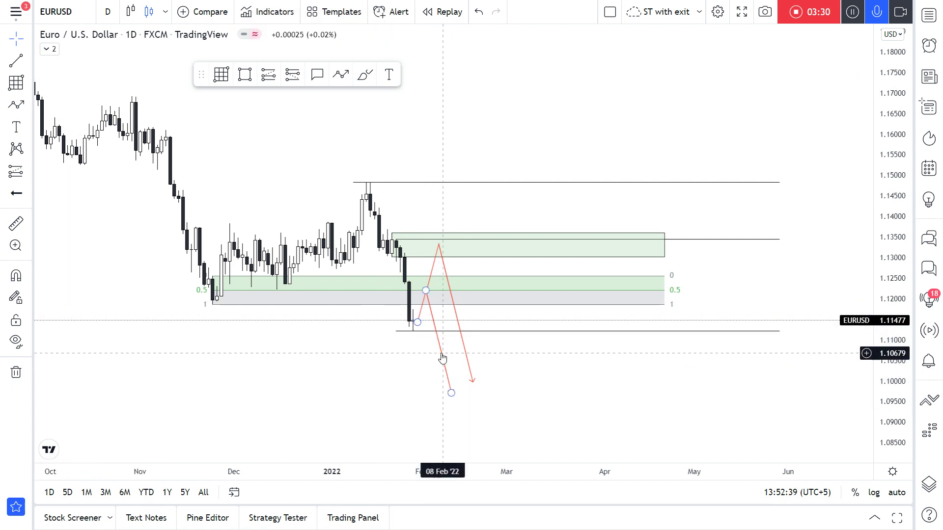
{"action": "left_click", "coordinate": [470, 375]}
{"action": "key", "text": "Delete"}
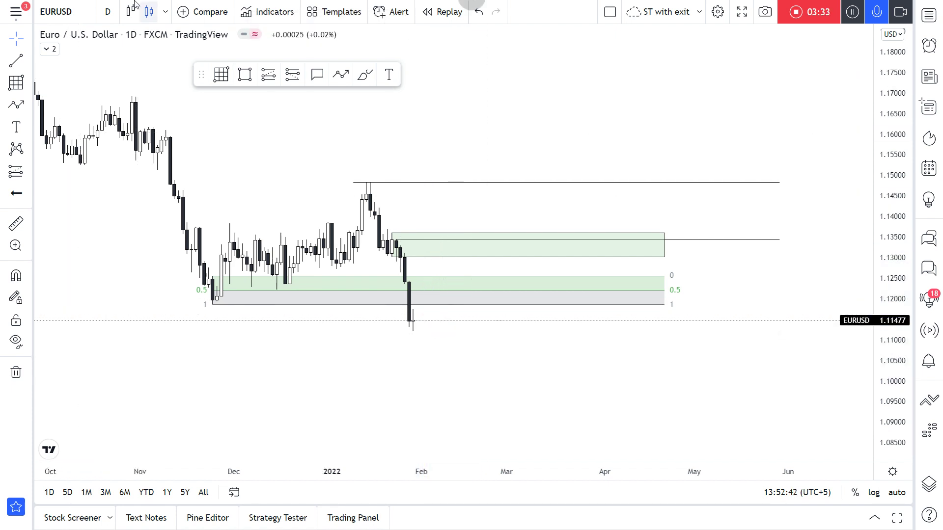
Switch the EURUSD chart to the 4-hour timeframe and on to the 1-hour timeframe
{"action": "left_click", "coordinate": [117, 14]}
{"action": "left_click", "coordinate": [143, 276]}
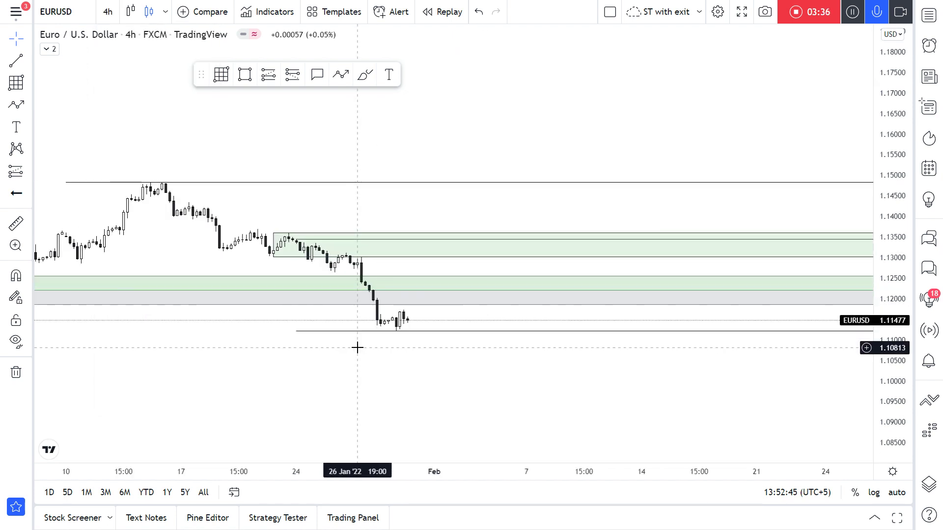
{"action": "left_click", "coordinate": [108, 11]}
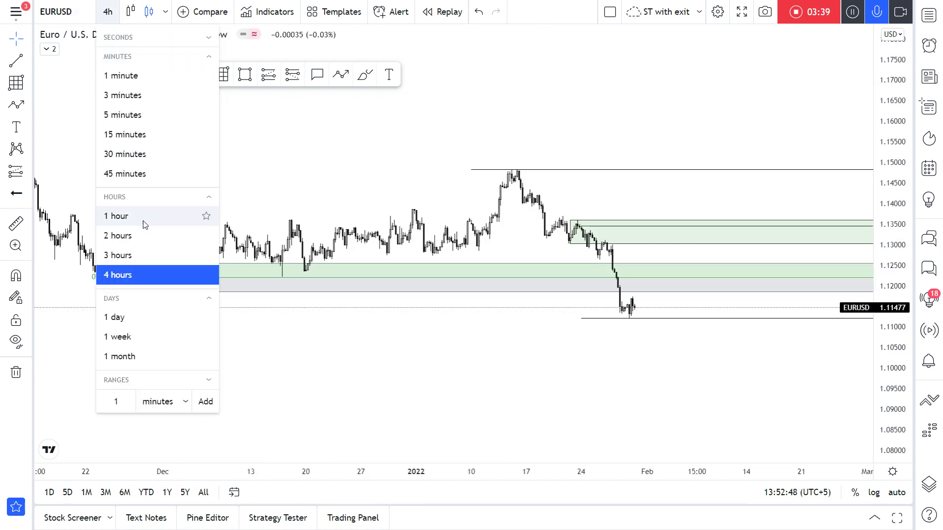
{"action": "left_click", "coordinate": [139, 215]}
Examine the 1-hour price action from the November Gann box origin to the latest candles near the January low line
{"action": "scroll", "coordinate": [520, 354], "scroll_direction": "down", "scroll_amount": 5}
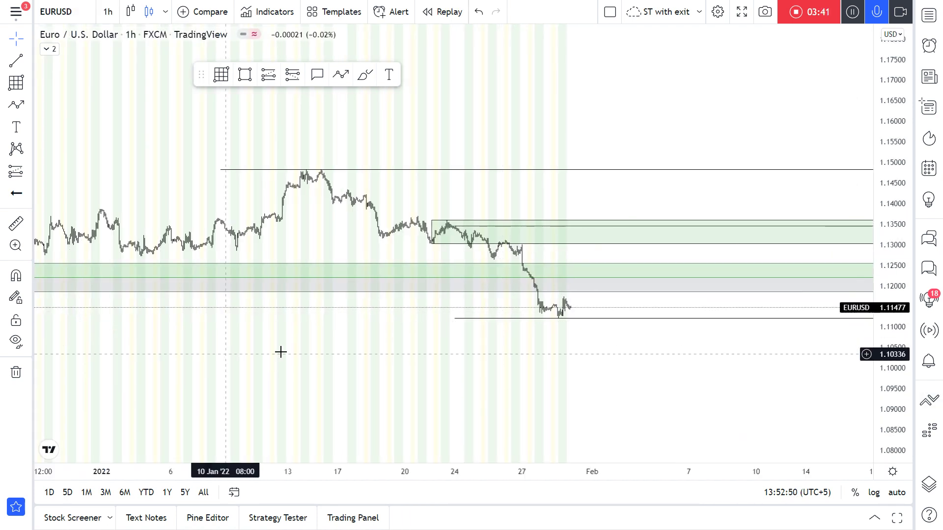
{"action": "scroll", "coordinate": [268, 352], "scroll_direction": "down", "scroll_amount": 3}
{"action": "left_click_drag", "start_coordinate": [257, 353], "coordinate": [526, 364]}
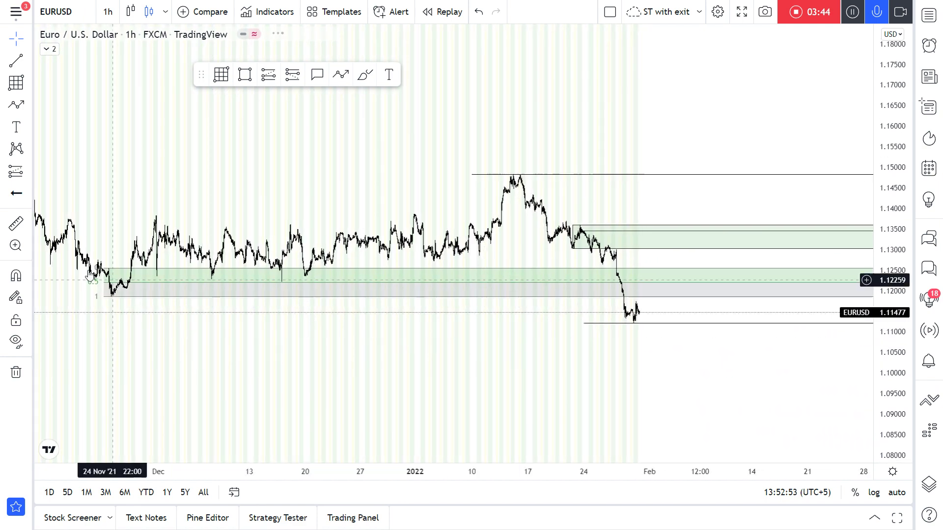
{"action": "scroll", "coordinate": [366, 276], "scroll_direction": "up", "scroll_amount": 5}
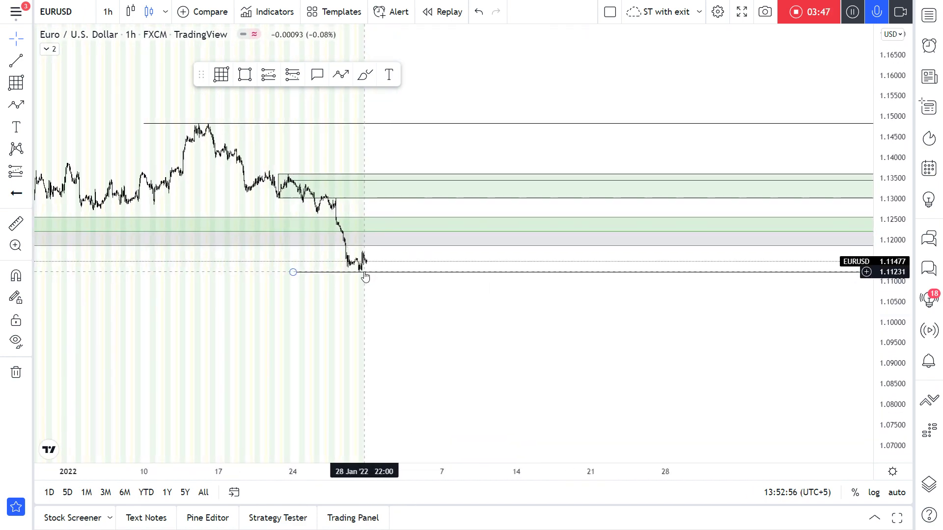
{"action": "scroll", "coordinate": [338, 277], "scroll_direction": "up", "scroll_amount": 5}
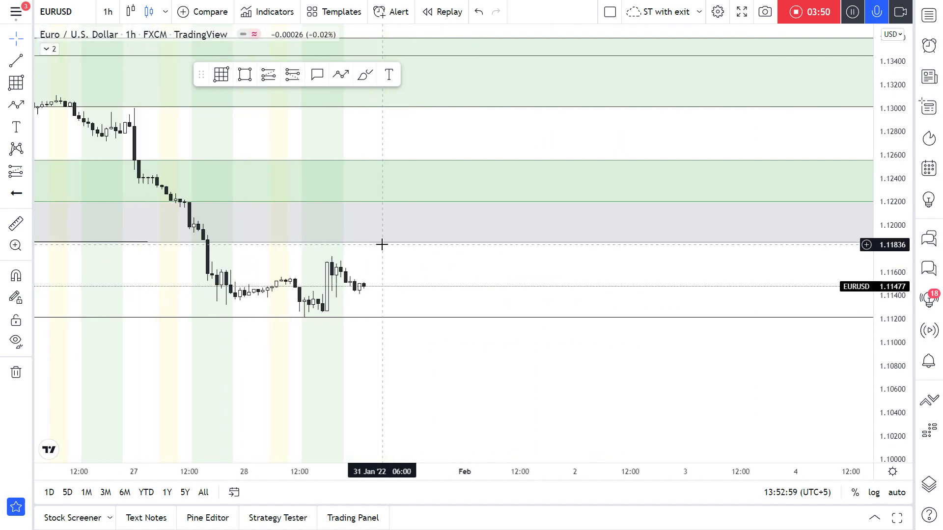
{"action": "left_click_drag", "start_coordinate": [350, 265], "coordinate": [414, 310]}
{"action": "left_click_drag", "start_coordinate": [886, 379], "coordinate": [886, 186]}
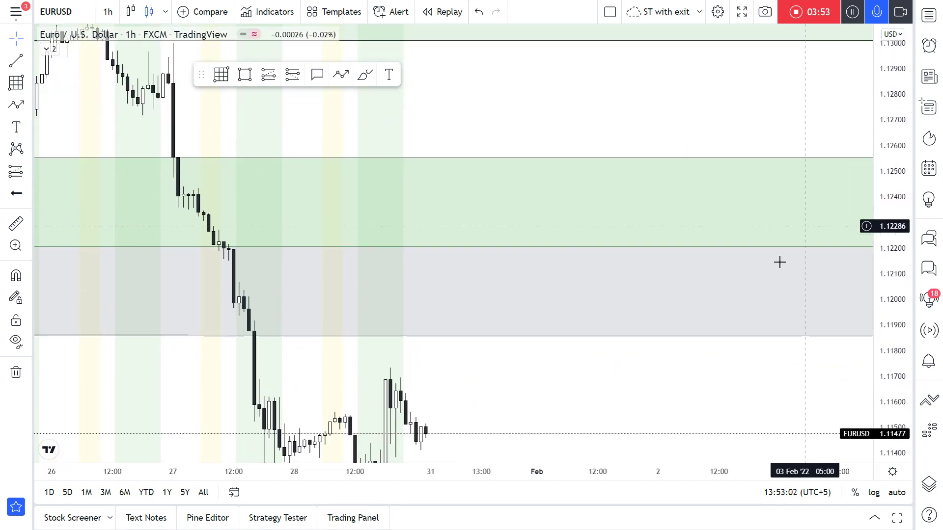
{"action": "left_click_drag", "start_coordinate": [648, 372], "coordinate": [671, 293]}
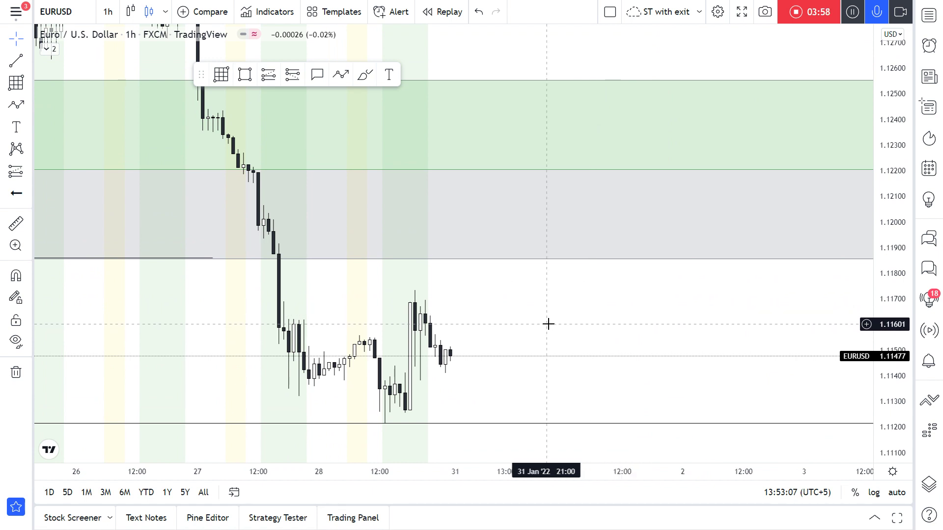
Draw a short horizontal line at about 1.1155 from 28 Jan '22 04:00 to the large bullish candle that breaks the level
{"action": "key", "text": "alt+t"}
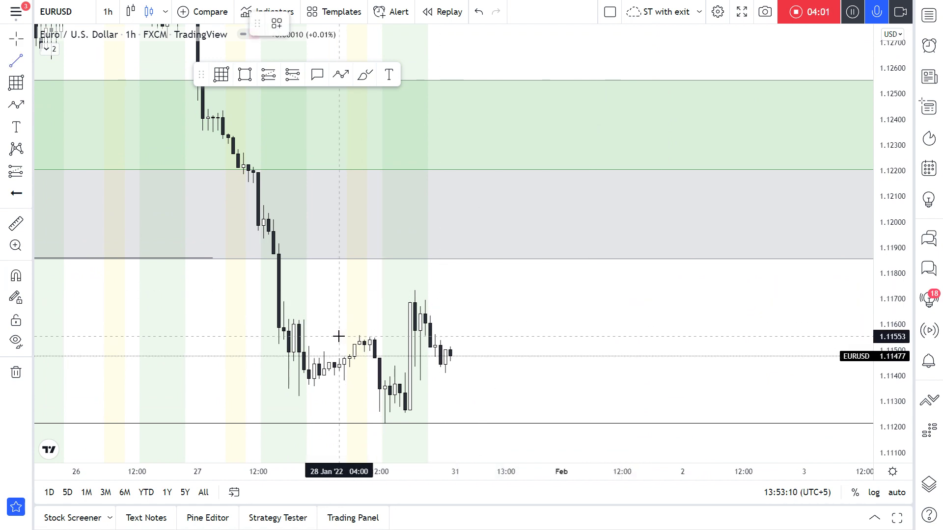
{"action": "left_click", "coordinate": [339, 336]}
{"action": "left_click", "coordinate": [408, 337]}
{"action": "left_click_drag", "start_coordinate": [497, 343], "coordinate": [477, 295]}
Draw an arrowed path from the current price down to about 1.1112, up to 1.1135, down to 1.1117, and up to the box's 0.5 level
{"action": "left_click", "coordinate": [341, 74]}
{"action": "left_click", "coordinate": [434, 306]}
{"action": "left_click", "coordinate": [454, 399]}
{"action": "left_click", "coordinate": [469, 341]}
{"action": "left_click", "coordinate": [485, 386]}
{"action": "double_click", "coordinate": [535, 122]}
{"action": "left_click_drag", "start_coordinate": [603, 295], "coordinate": [628, 320]}
Draw a horizontal line at 1.12065 from 27 Jan '22 13:00 to 31 Jan '22 21:00 and apply the Liquidity template to it
{"action": "key", "text": "alt+t"}
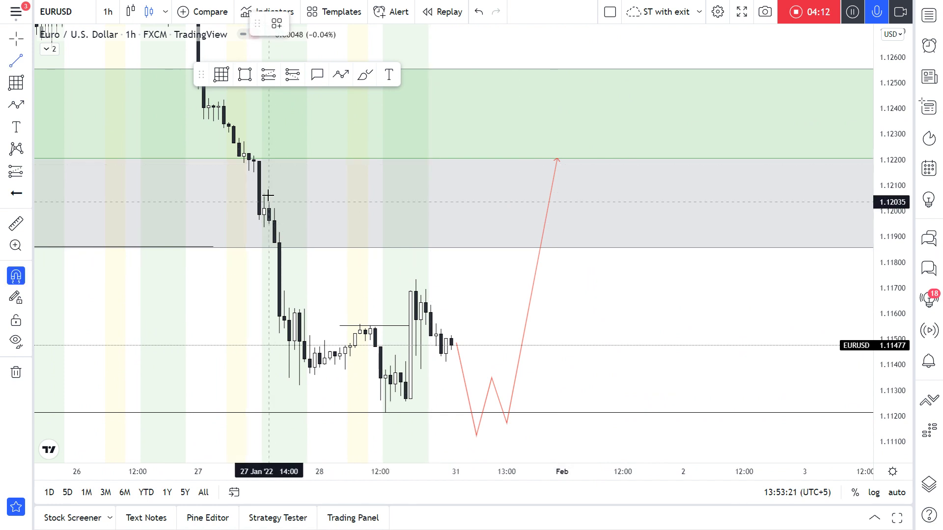
{"action": "left_click", "coordinate": [547, 196]}
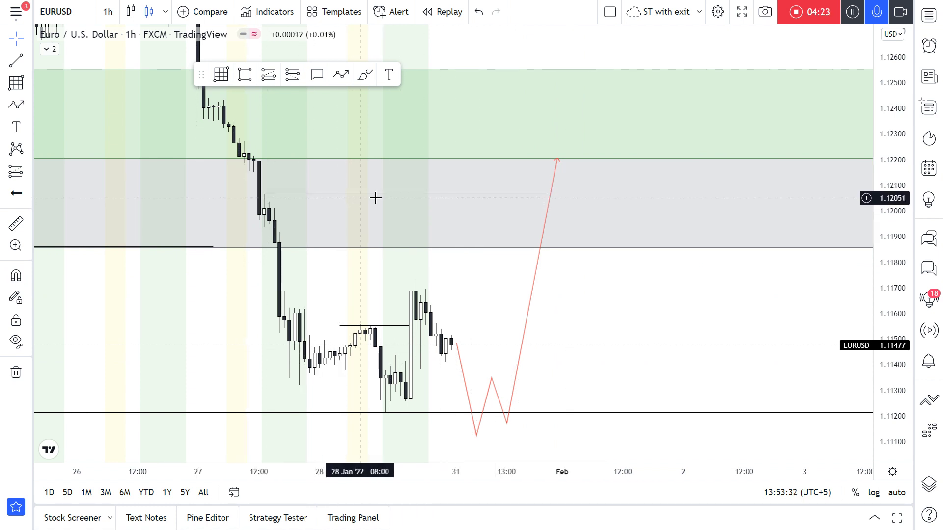
{"action": "left_click", "coordinate": [543, 194]}
{"action": "left_click", "coordinate": [277, 23]}
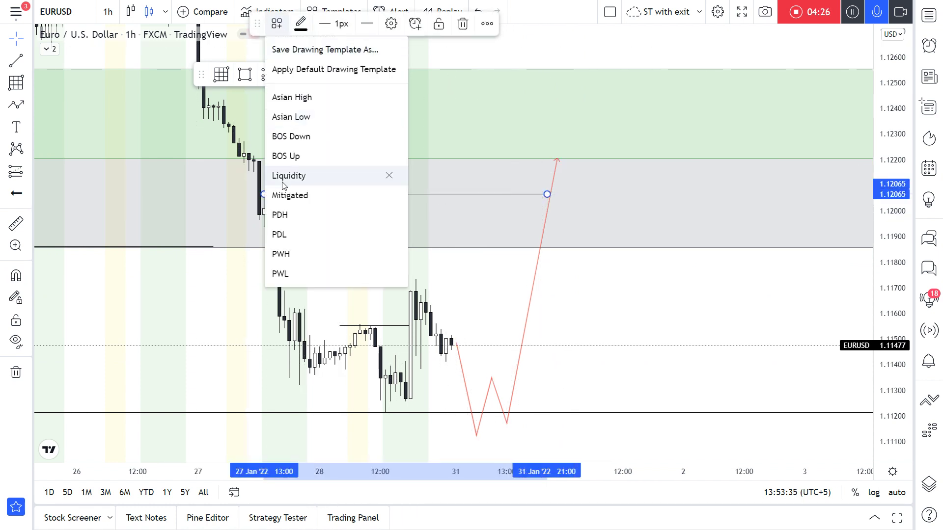
{"action": "left_click", "coordinate": [289, 176]}
{"action": "left_click", "coordinate": [581, 303]}
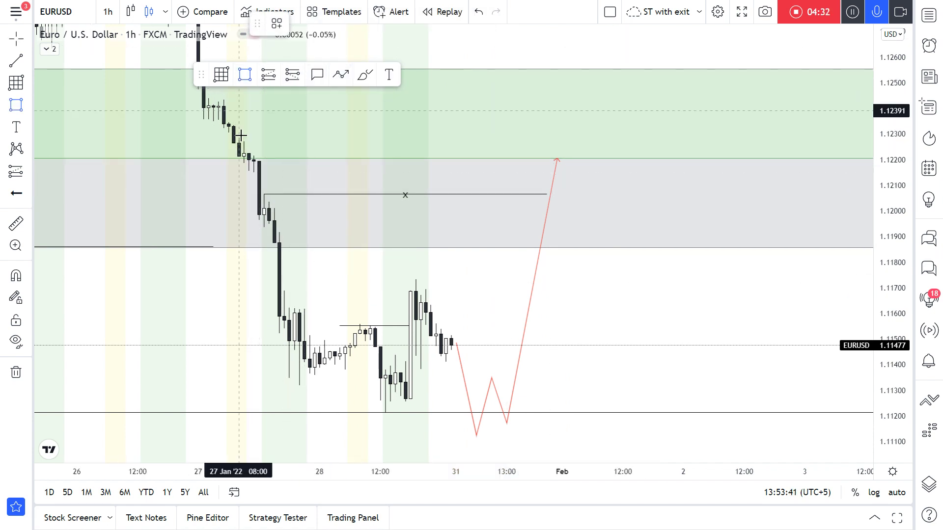
Draw a rectangle zone between 1.12270 and 1.12186, starting at 27 Jan '22 09:00 and extending to 1 Feb '22
{"action": "left_click", "coordinate": [245, 167], "text": "ctrl"}
{"action": "left_click_drag", "start_coordinate": [244, 152], "coordinate": [613, 183]}
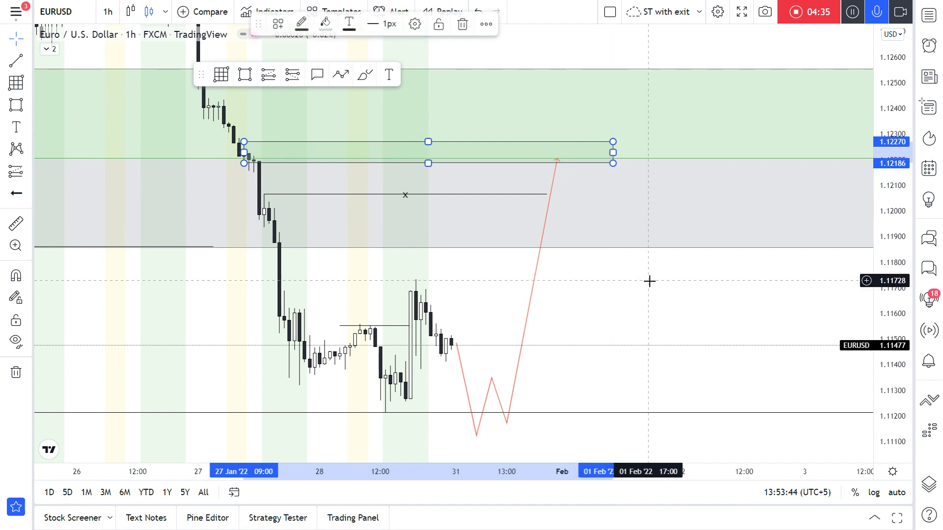
{"action": "left_click", "coordinate": [650, 278]}
On the 4-hour timeframe, draw a Fibonacci retracement from the 26 Jan '22 high at 1.13107 to the 28 Jan low at 1.11214
{"action": "left_click", "coordinate": [108, 11]}
{"action": "left_click", "coordinate": [120, 274]}
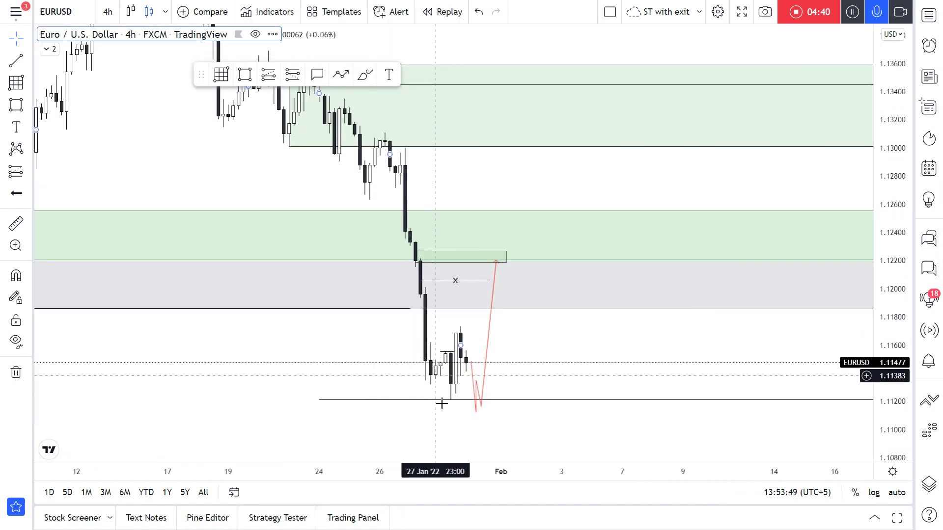
{"action": "key", "text": "alt+f"}
{"action": "left_click", "coordinate": [386, 129]}
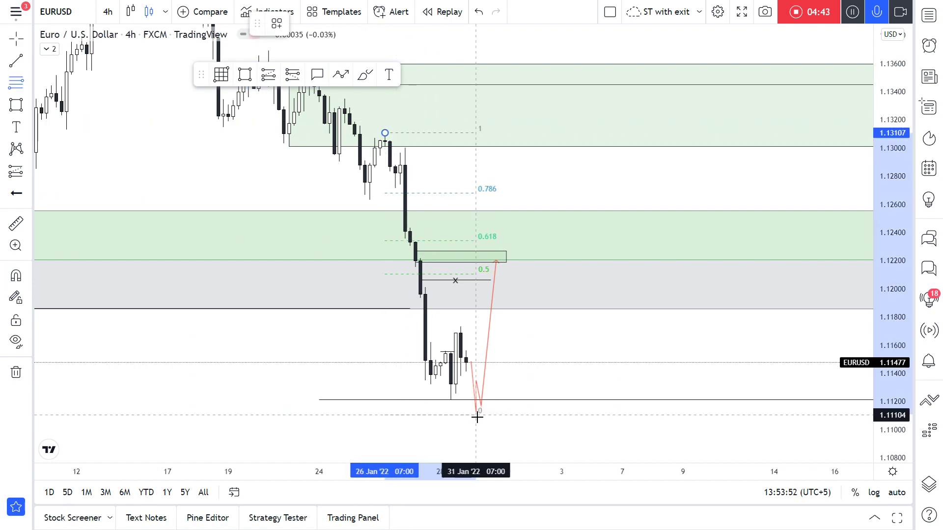
{"action": "left_click", "coordinate": [451, 400]}
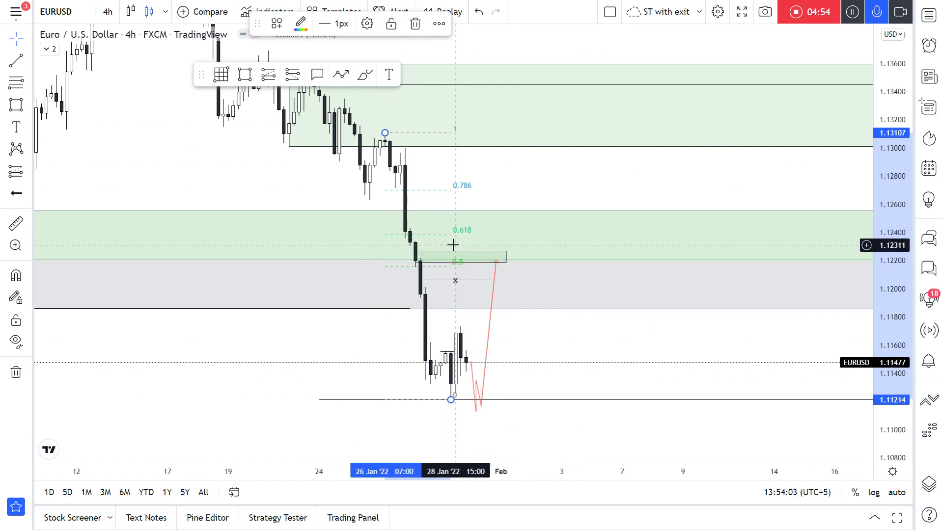
Mark the area above the 0.786 retracement level with two horizontal brush strokes, and undo both strokes
{"action": "left_click", "coordinate": [365, 74]}
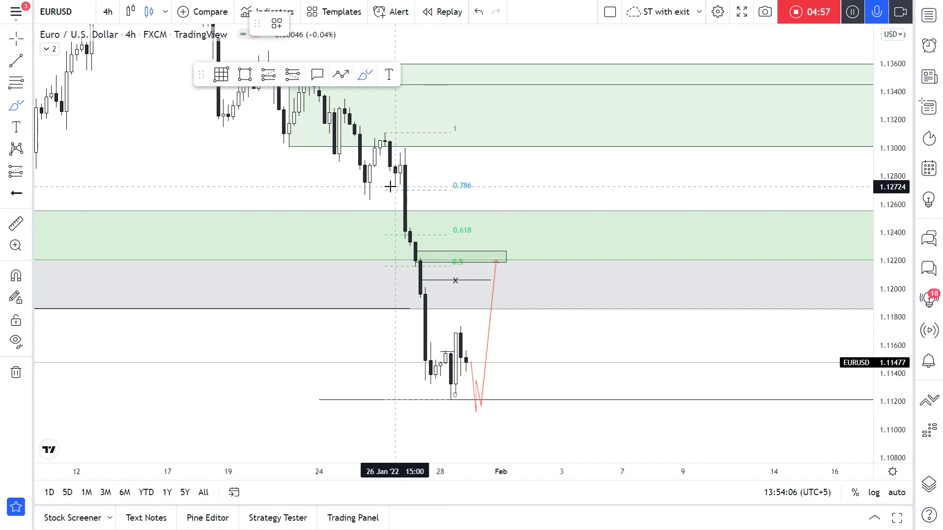
{"action": "left_click_drag", "start_coordinate": [414, 185], "coordinate": [486, 188]}
{"action": "left_click_drag", "start_coordinate": [389, 157], "coordinate": [457, 157]}
{"action": "key", "text": "ctrl+z"}
{"action": "key", "text": "ctrl+z"}
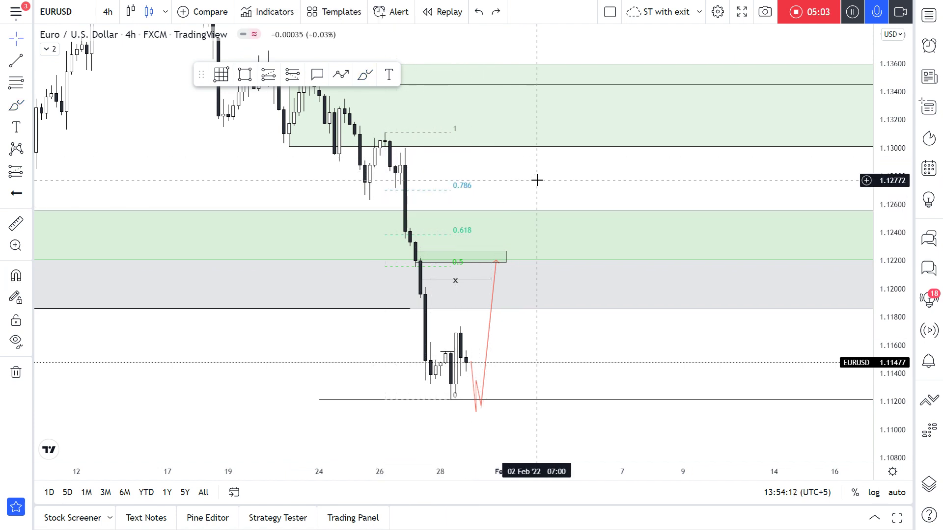
{"action": "left_click_drag", "start_coordinate": [536, 180], "coordinate": [537, 165]}
{"action": "left_click_drag", "start_coordinate": [540, 358], "coordinate": [567, 346]}
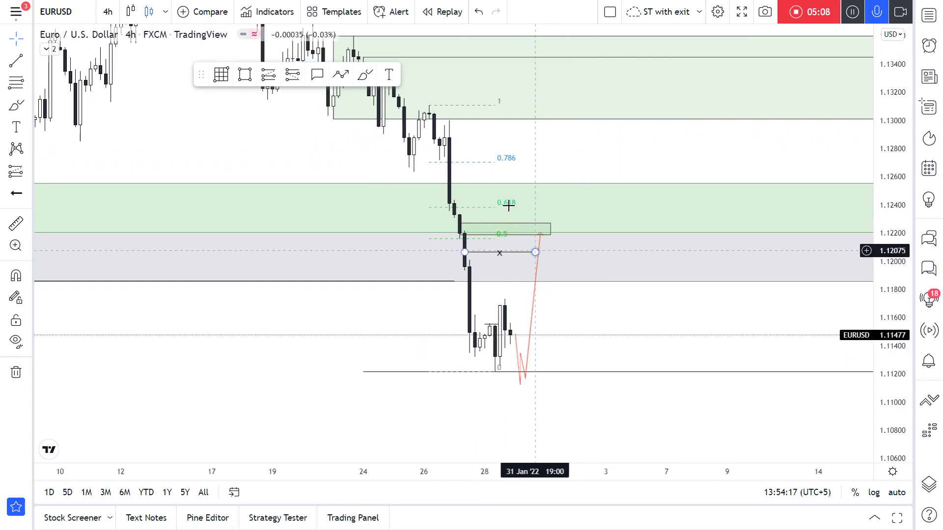
{"action": "left_click", "coordinate": [480, 253]}
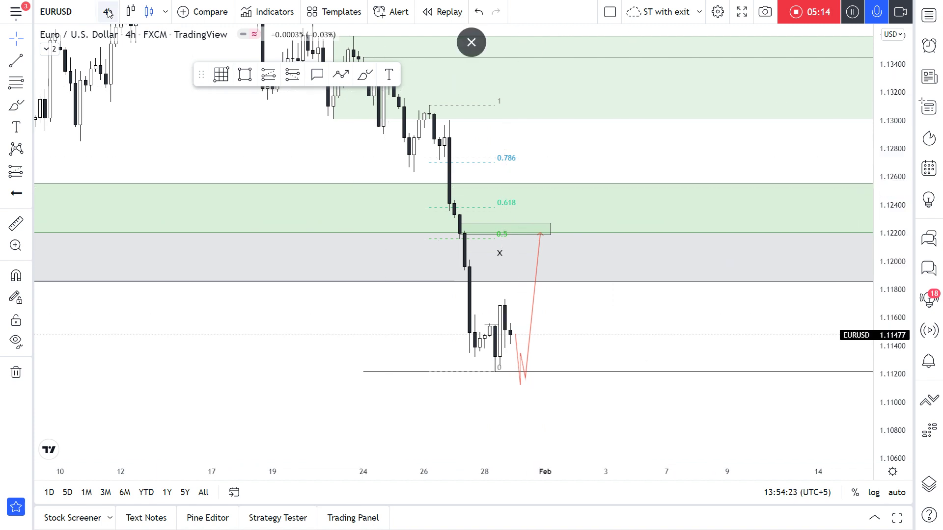
Load AUDUSD from the watchlist and set its chart to the 1-day timeframe
{"action": "left_click", "coordinate": [929, 14]}
{"action": "left_click", "coordinate": [835, 278]}
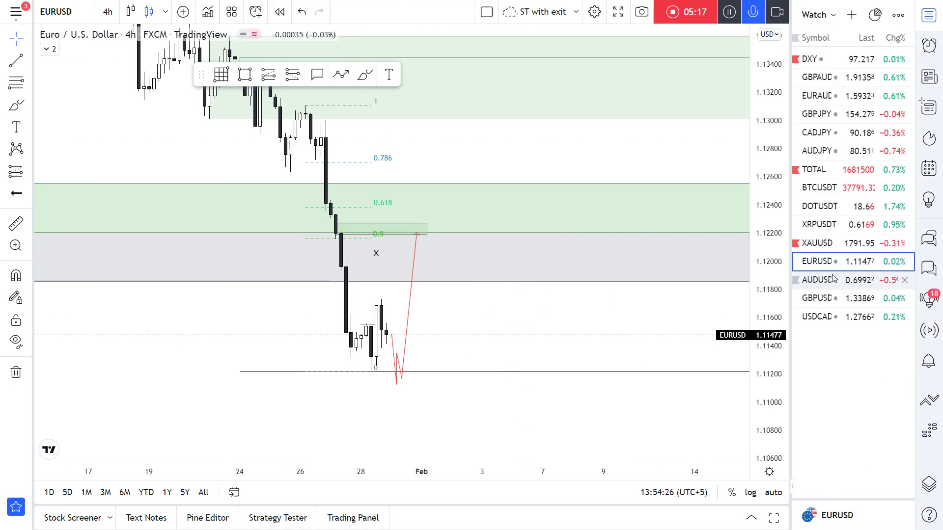
{"action": "left_click", "coordinate": [929, 15]}
{"action": "left_click", "coordinate": [107, 11]}
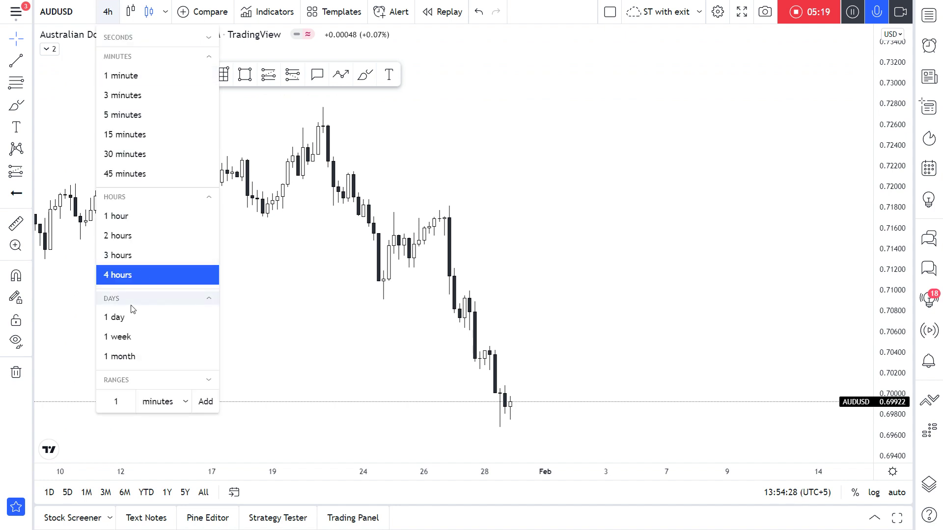
{"action": "left_click", "coordinate": [128, 316]}
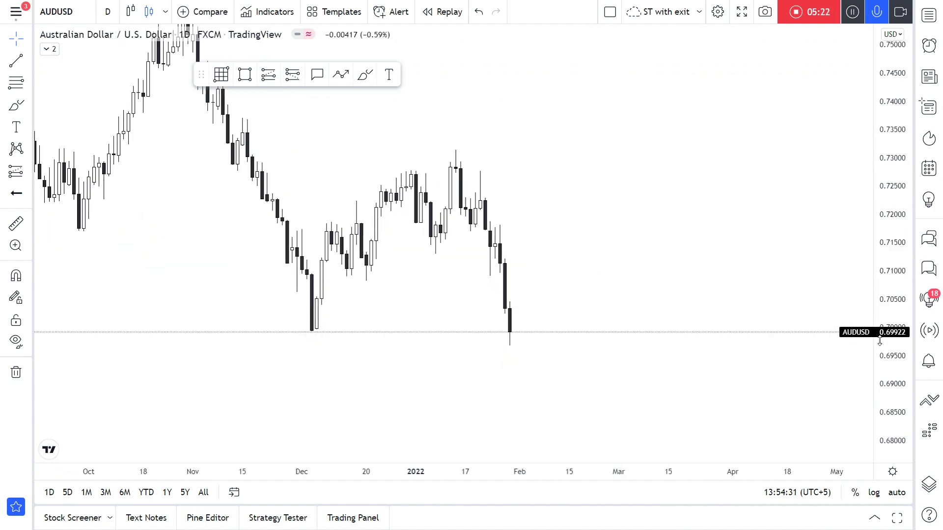
Mark 31 Dec '21 with a vertical line and measure the bars from 28 Jan '22 back to it
{"action": "left_click", "coordinate": [509, 370], "text": "shift"}
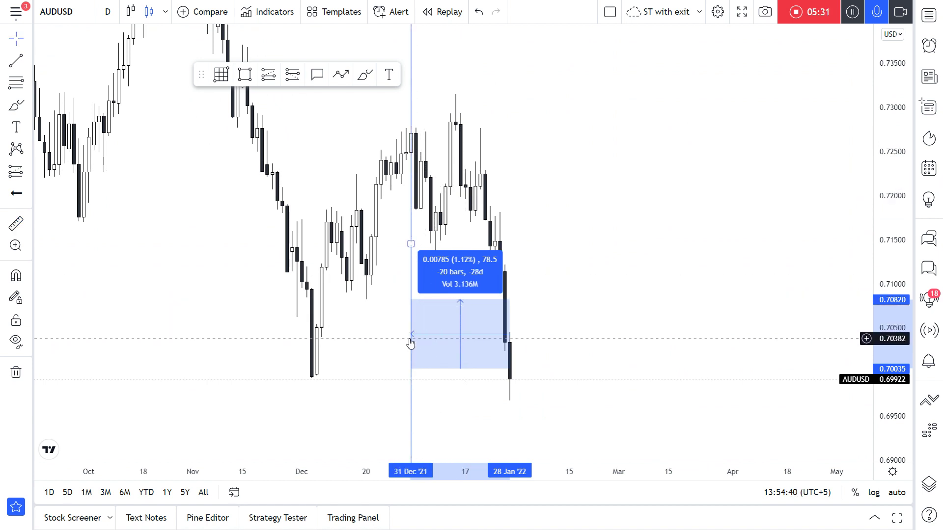
{"action": "left_click", "coordinate": [438, 201]}
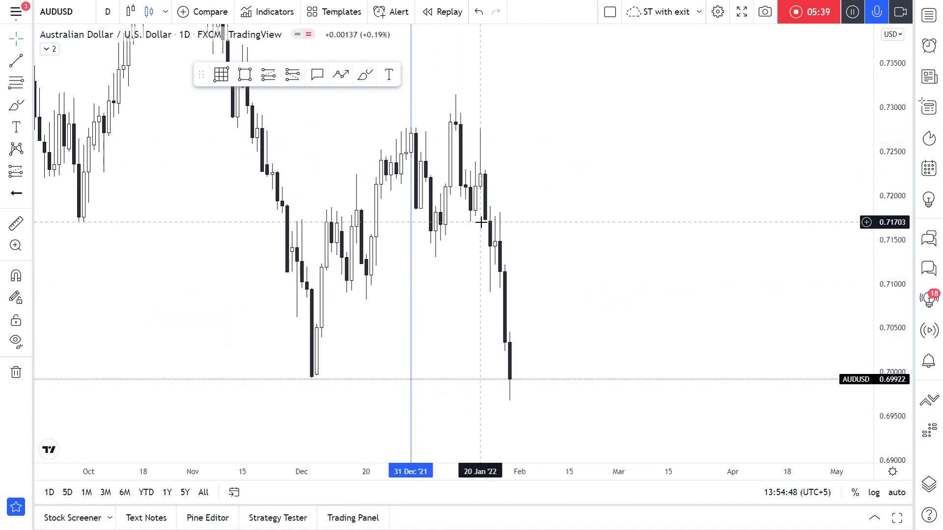
Draw a horizontal line at 0.71297 from the 7 Jan '22 low to the 24 Jan '22 candle that breaks it
{"action": "key", "text": "alt+t"}
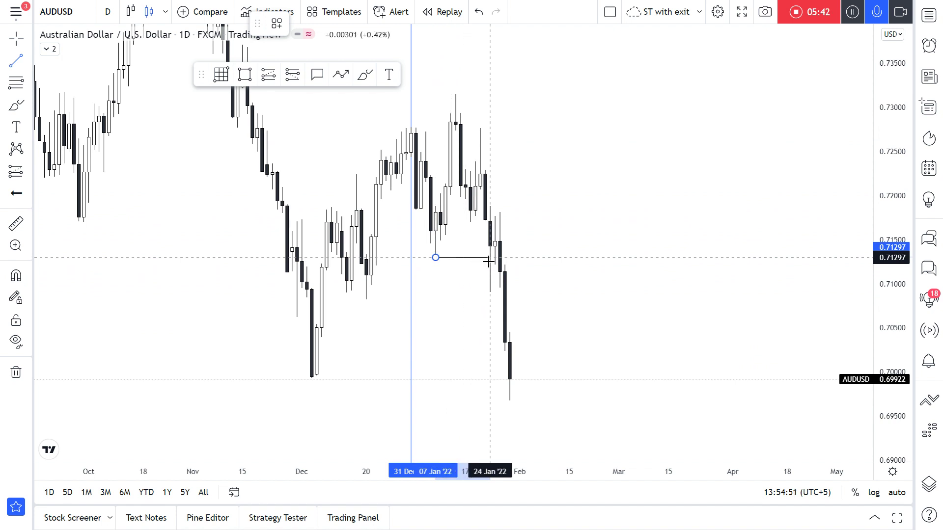
{"action": "left_click", "coordinate": [488, 260]}
{"action": "scroll", "coordinate": [540, 211], "scroll_direction": "up", "scroll_amount": 2}
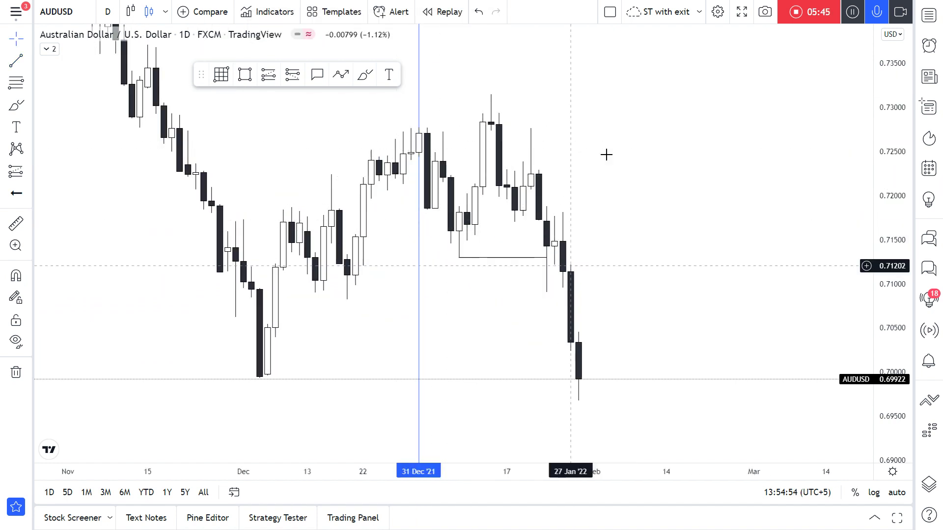
Switch AUDUSD to the 4-hour timeframe and draw a horizontal line at 0.70907 from the 24 Jan '22 low to 27 Jan '22 03:00
{"action": "left_click_drag", "start_coordinate": [546, 210], "coordinate": [673, 337]}
{"action": "left_click_drag", "start_coordinate": [724, 353], "coordinate": [628, 224]}
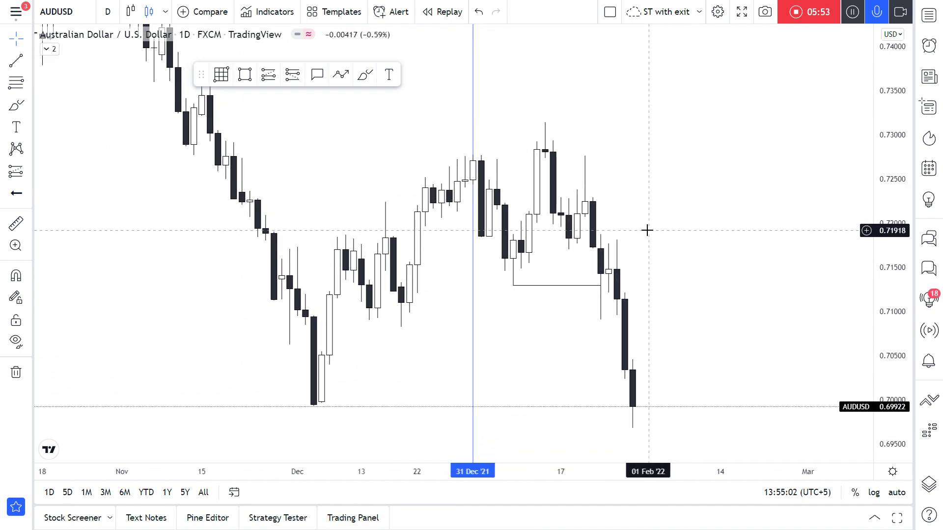
{"action": "left_click_drag", "start_coordinate": [670, 206], "coordinate": [556, 204]}
{"action": "left_click_drag", "start_coordinate": [584, 267], "coordinate": [568, 212]}
{"action": "left_click", "coordinate": [107, 11]}
{"action": "left_click", "coordinate": [183, 273]}
{"action": "key", "text": "alt+t"}
{"action": "key", "text": "ctrl"}
{"action": "left_click_drag", "start_coordinate": [347, 262], "coordinate": [396, 263]}
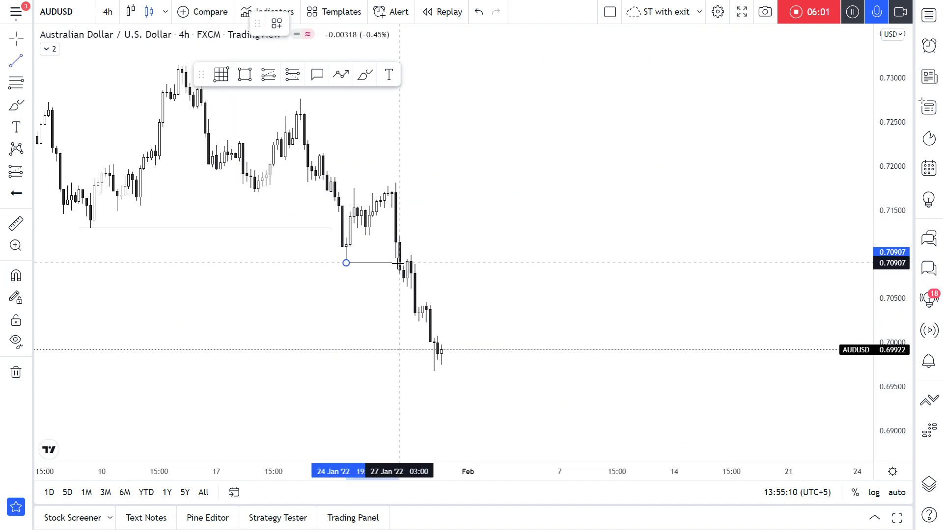
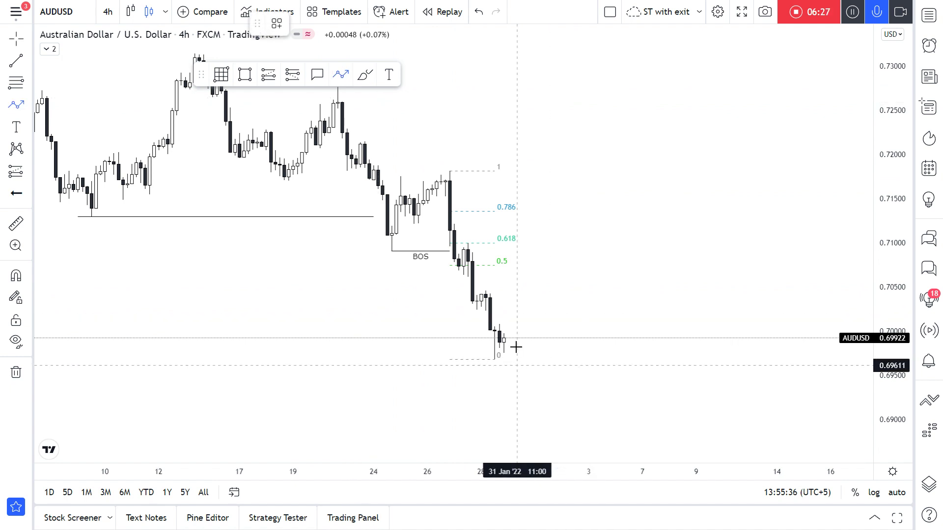
Draw a projected price path zigzagging from the current AUDUSD price down to about 0.6955 and up to about 0.7130
{"action": "left_click", "coordinate": [517, 371]}
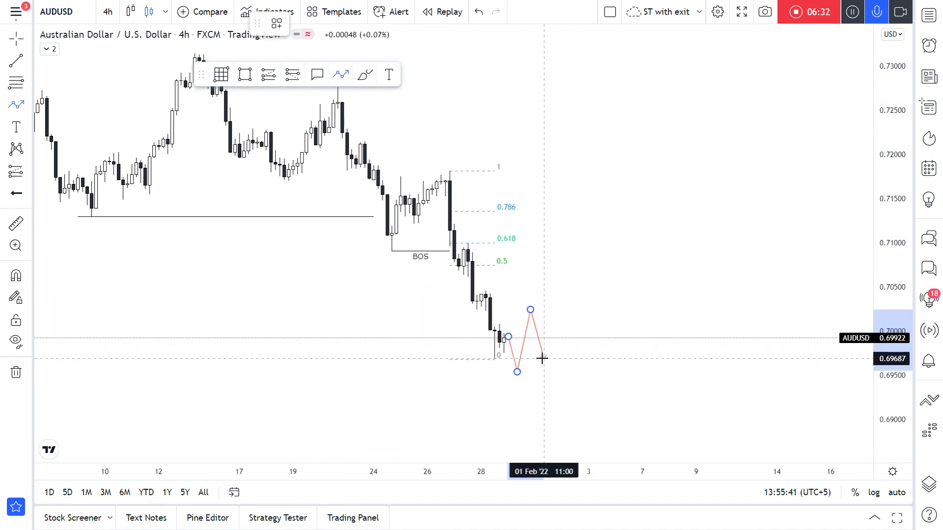
{"action": "double_click", "coordinate": [590, 219]}
{"action": "scroll", "coordinate": [517, 228], "scroll_direction": "up", "scroll_amount": 2}
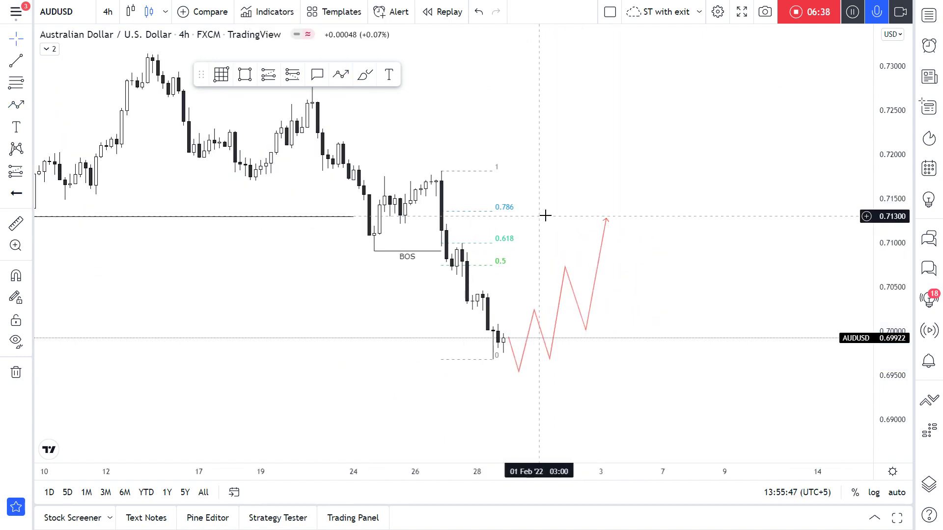
Draw a horizontal line at 0.70993 from the 27 Jan '22 15:00 high to 02 Feb '22 15:00
{"action": "left_click_drag", "start_coordinate": [525, 218], "coordinate": [516, 247]}
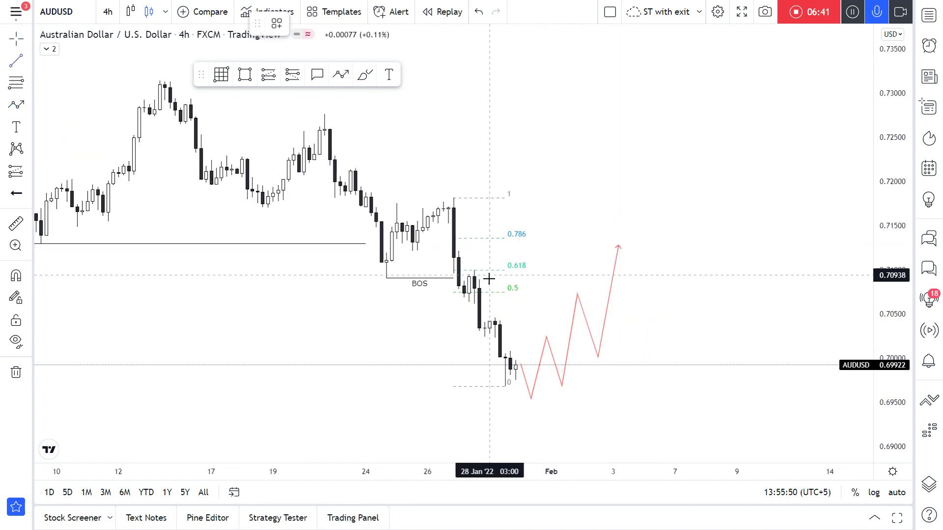
{"action": "left_click", "coordinate": [597, 272], "text": "shift"}
{"action": "left_click", "coordinate": [498, 293]}
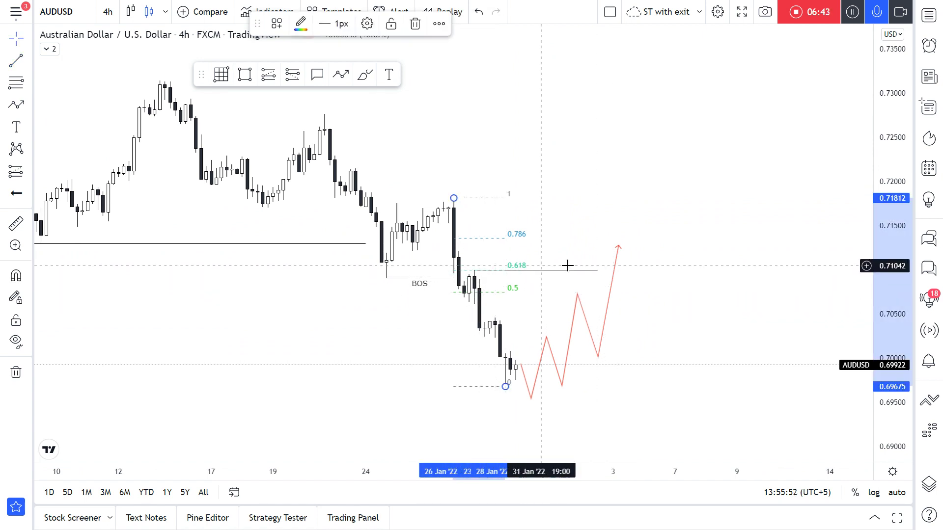
{"action": "left_click", "coordinate": [277, 23]}
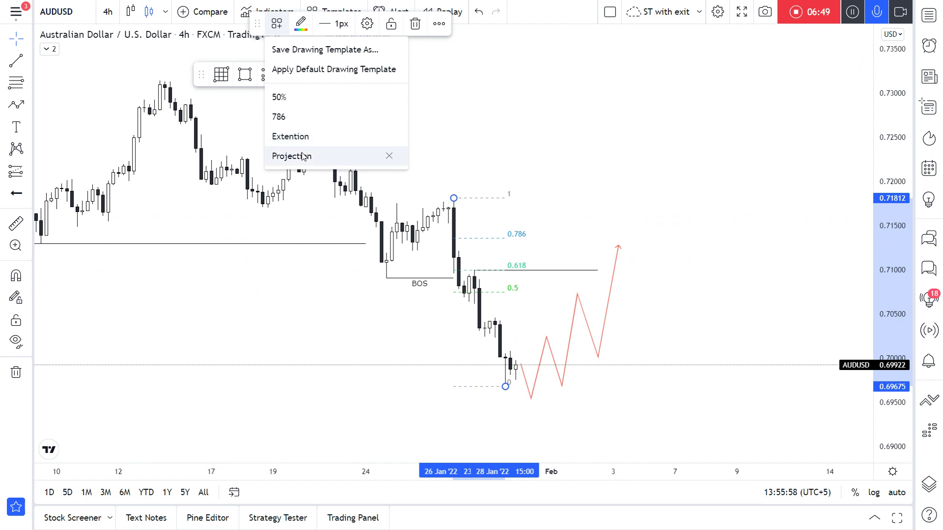
{"action": "left_click", "coordinate": [543, 156]}
{"action": "scroll", "coordinate": [505, 218], "scroll_direction": "up", "scroll_amount": 2}
{"action": "scroll", "coordinate": [505, 218], "scroll_direction": "down", "scroll_amount": 4}
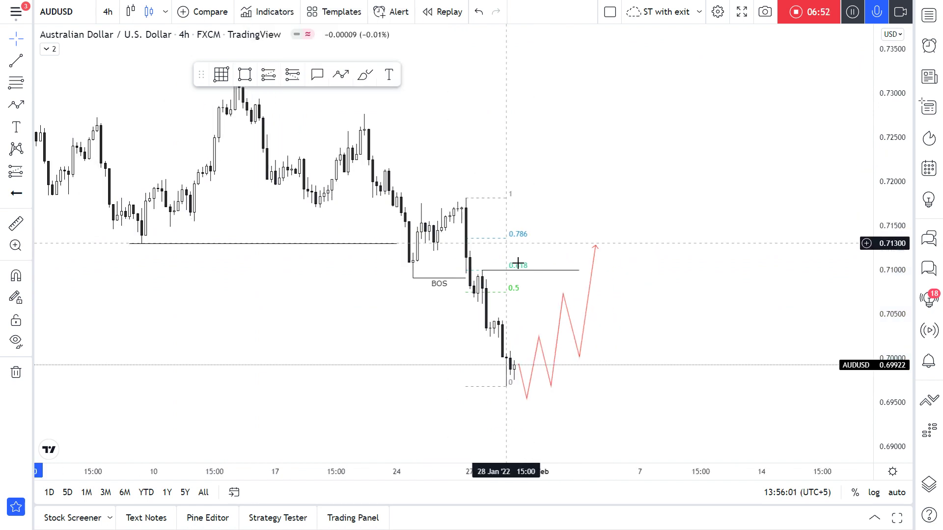
Apply the Liquidity drawing template to the horizontal line at 0.70993
{"action": "left_click", "coordinate": [529, 256]}
{"action": "left_click", "coordinate": [527, 273]}
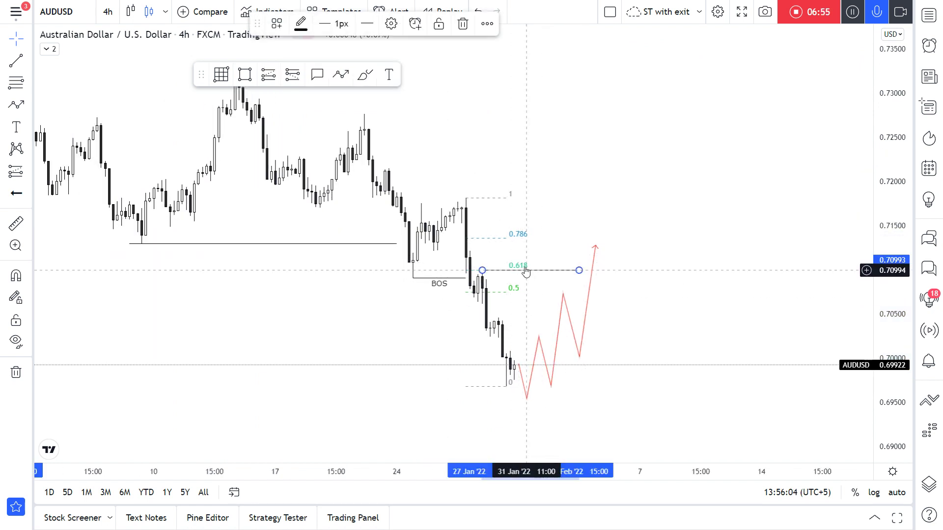
{"action": "left_click", "coordinate": [276, 23]}
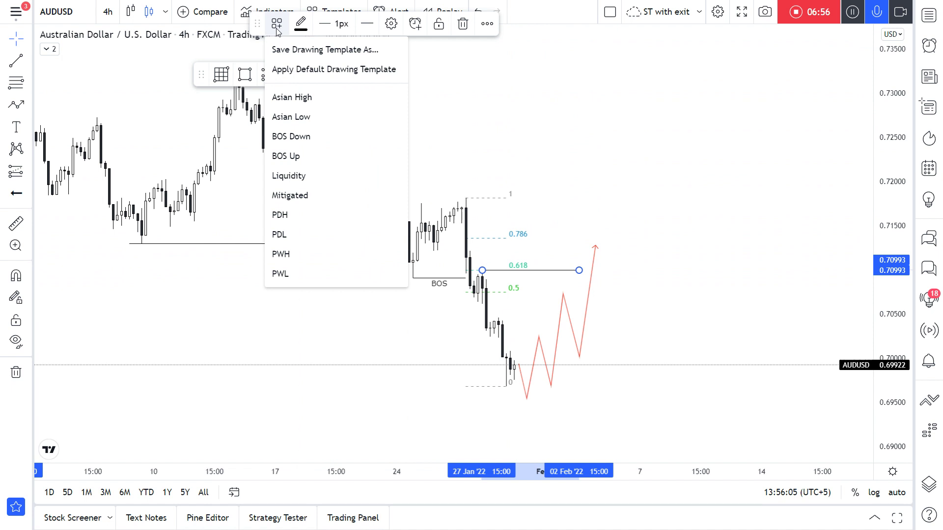
{"action": "left_click", "coordinate": [303, 180]}
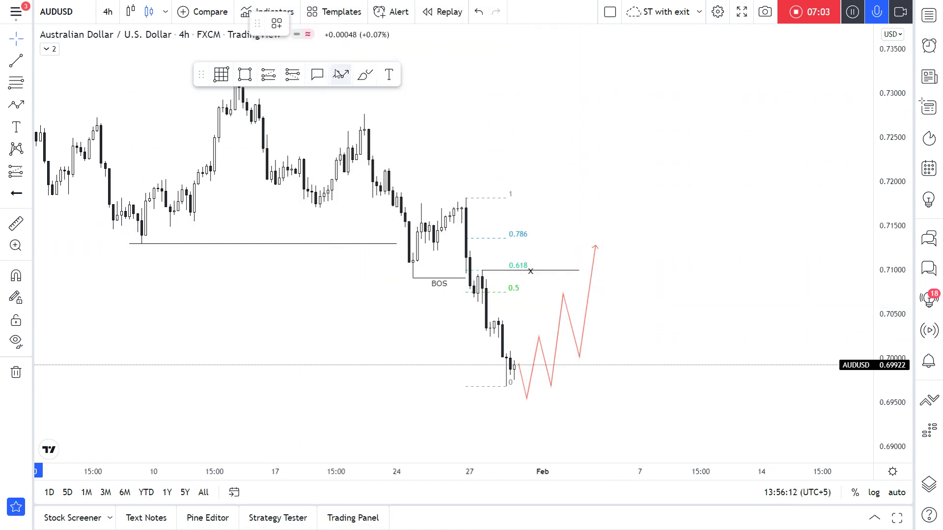
Draw a price path swinging from about 0.7025 up to the 0.70993 line and down to about 0.6955, and delete the earlier upward path
{"action": "left_click", "coordinate": [533, 335]}
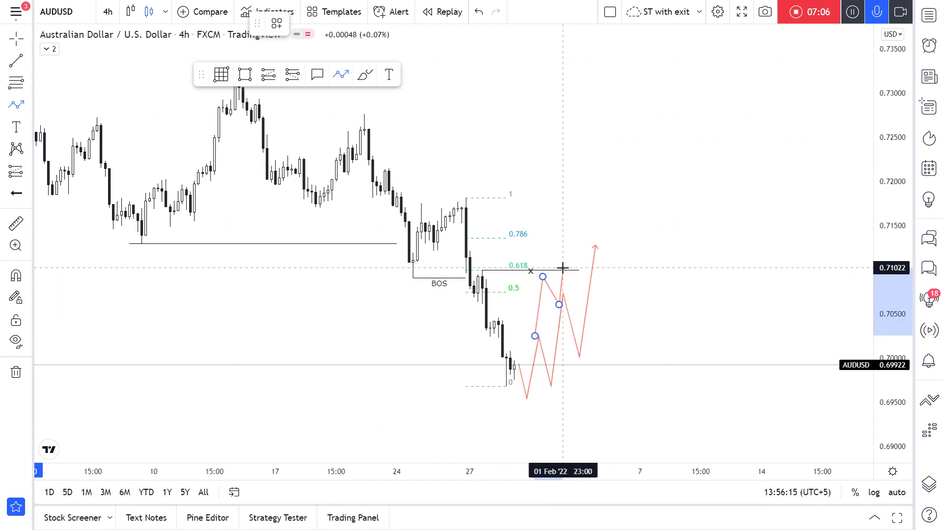
{"action": "left_click", "coordinate": [594, 286]}
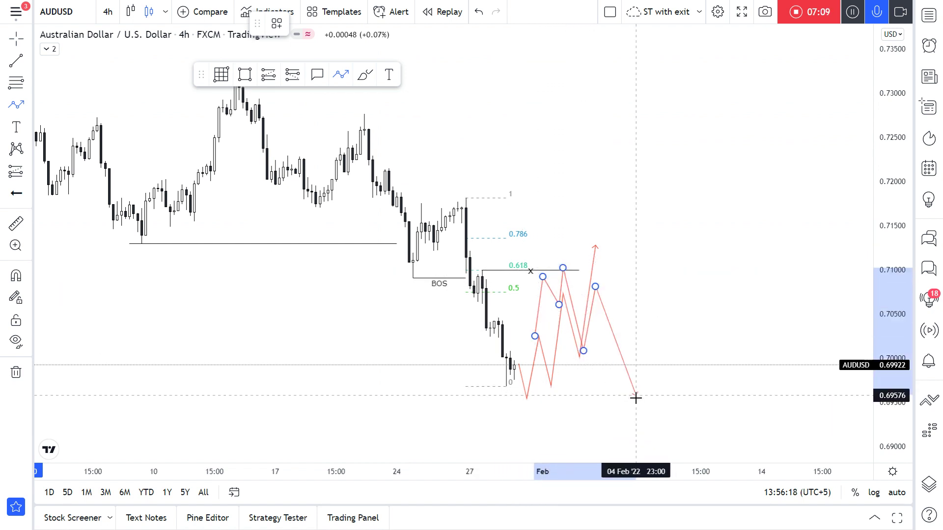
{"action": "left_click", "coordinate": [636, 400]}
{"action": "left_click", "coordinate": [592, 262]}
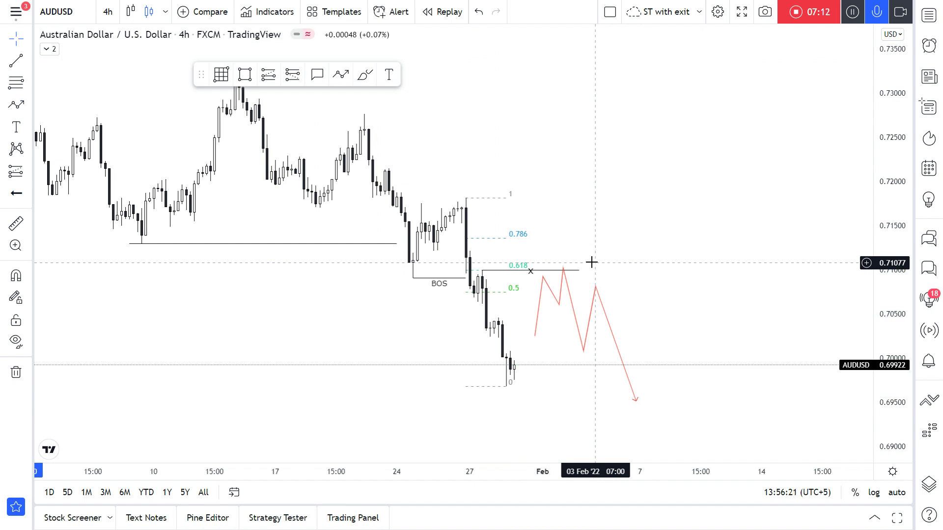
Draw a second price path from the first path's end up to about 0.7145 and down to about 0.6910
{"action": "left_click", "coordinate": [350, 73]}
{"action": "left_click", "coordinate": [636, 395]}
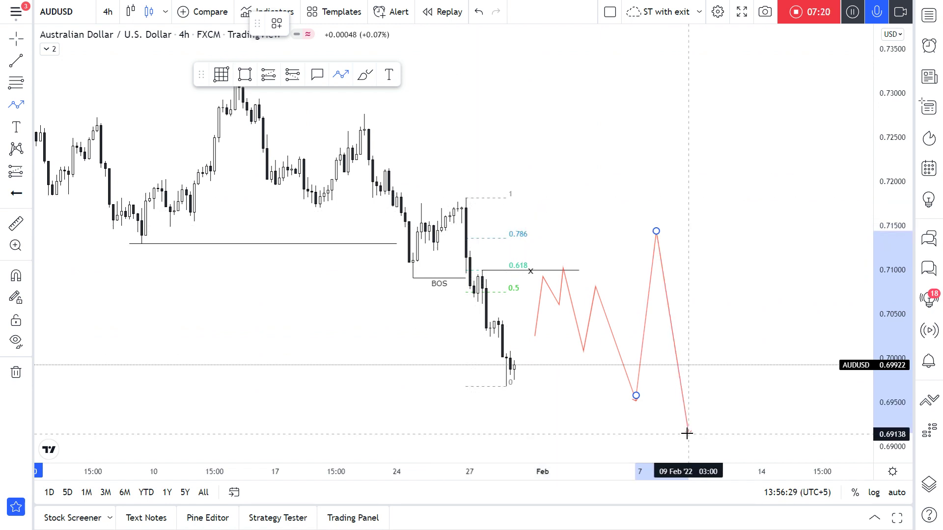
{"action": "double_click", "coordinate": [705, 439]}
Mark the supply zone with a Gann box from 0.71214 on 25 Jan '22 15:00 to 0.71814 on 09 Feb '22 15:00
{"action": "left_click", "coordinate": [227, 78]}
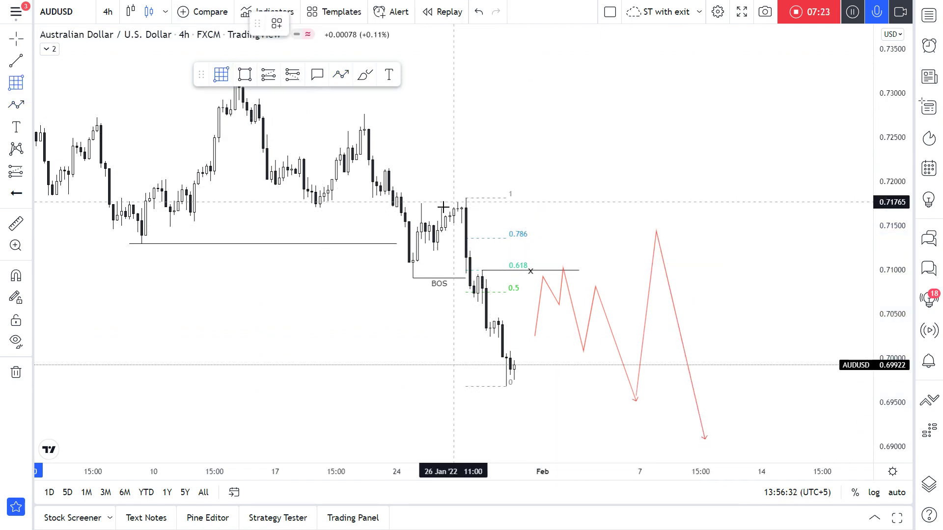
{"action": "left_click", "coordinate": [433, 251]}
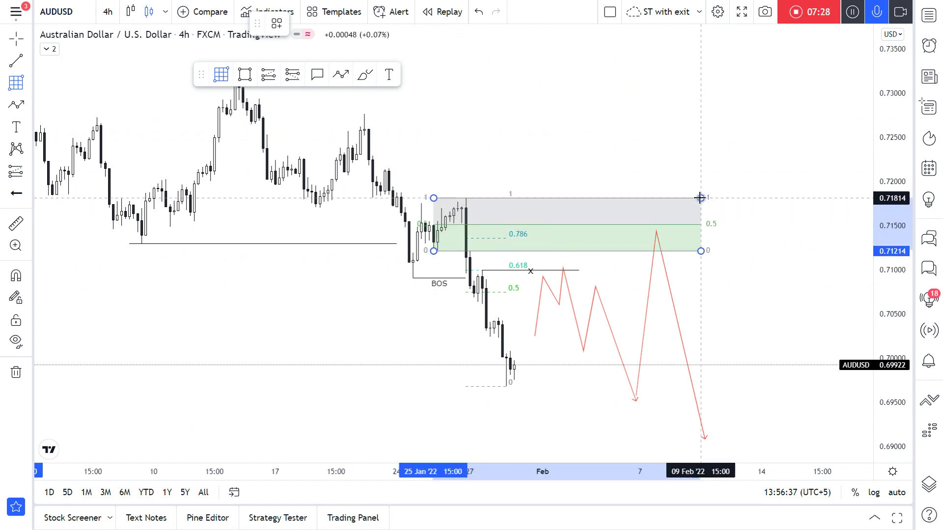
{"action": "left_click", "coordinate": [701, 198]}
{"action": "left_click", "coordinate": [687, 185]}
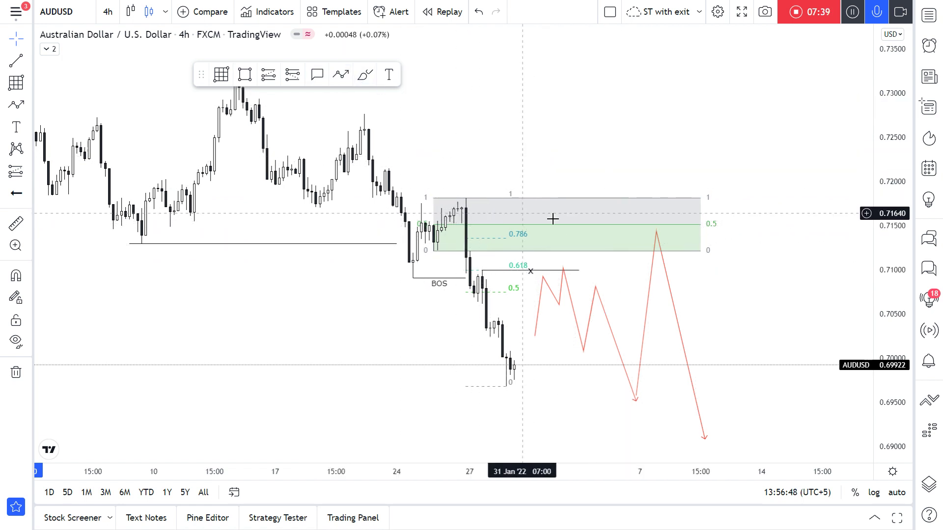
{"action": "scroll", "coordinate": [453, 205], "scroll_direction": "up", "scroll_amount": 5}
{"action": "scroll", "coordinate": [571, 236], "scroll_direction": "down", "scroll_amount": 5}
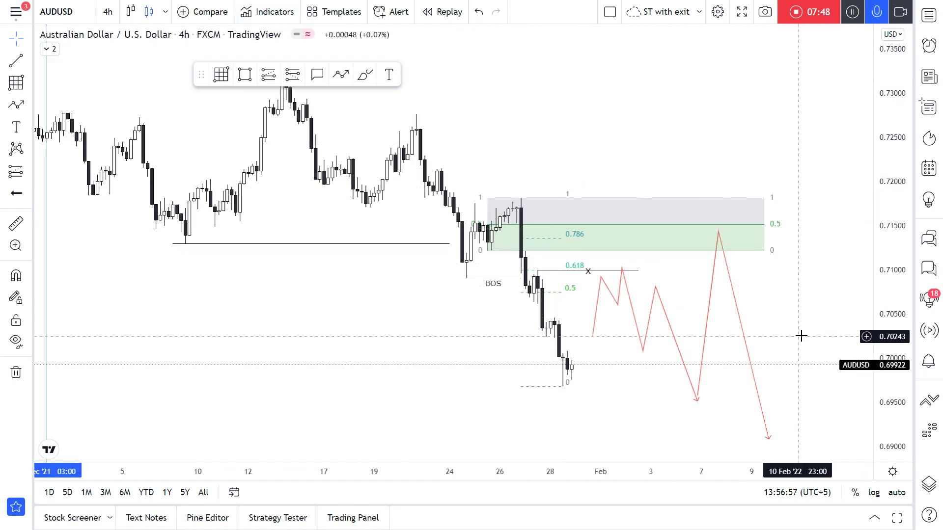
{"action": "left_click_drag", "start_coordinate": [799, 332], "coordinate": [614, 311]}
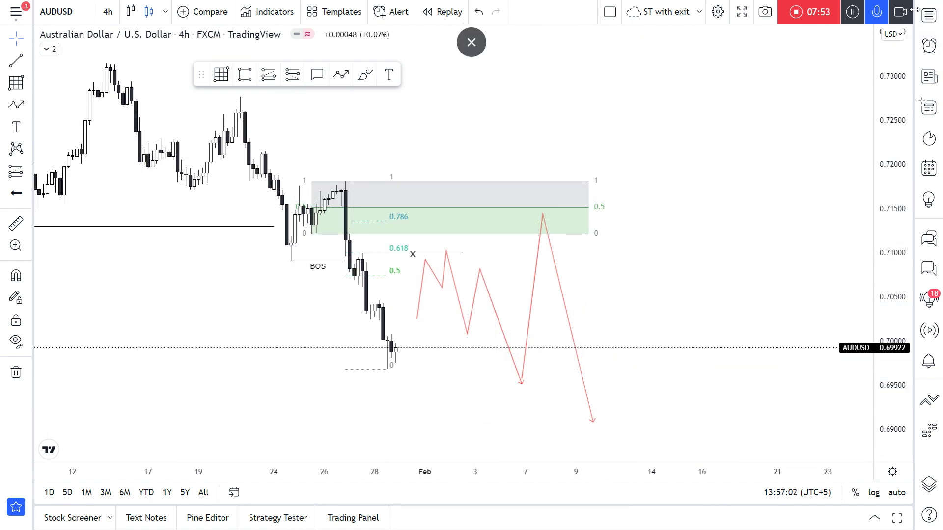
Load GBPUSD from the watchlist and set its chart to the 1-day timeframe
{"action": "left_click", "coordinate": [937, 18]}
{"action": "left_click", "coordinate": [834, 298]}
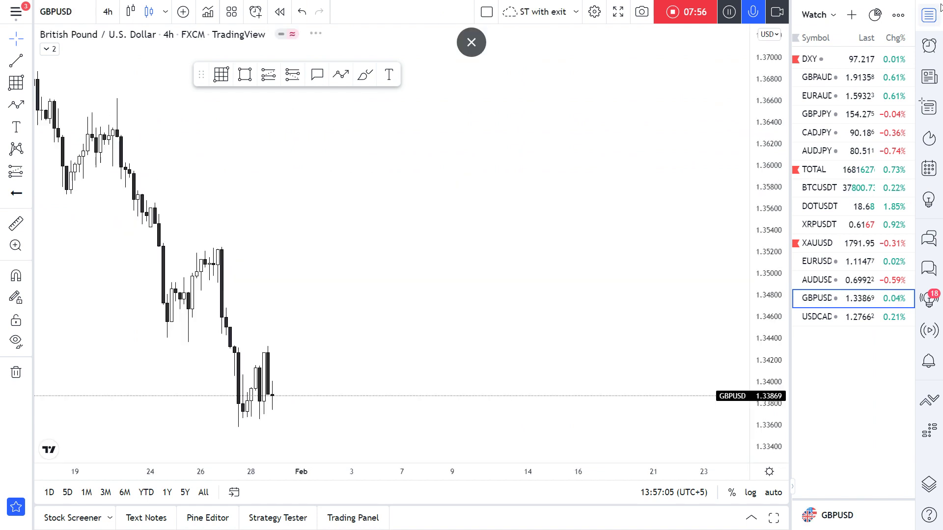
{"action": "left_click", "coordinate": [928, 16]}
{"action": "left_click", "coordinate": [107, 11]}
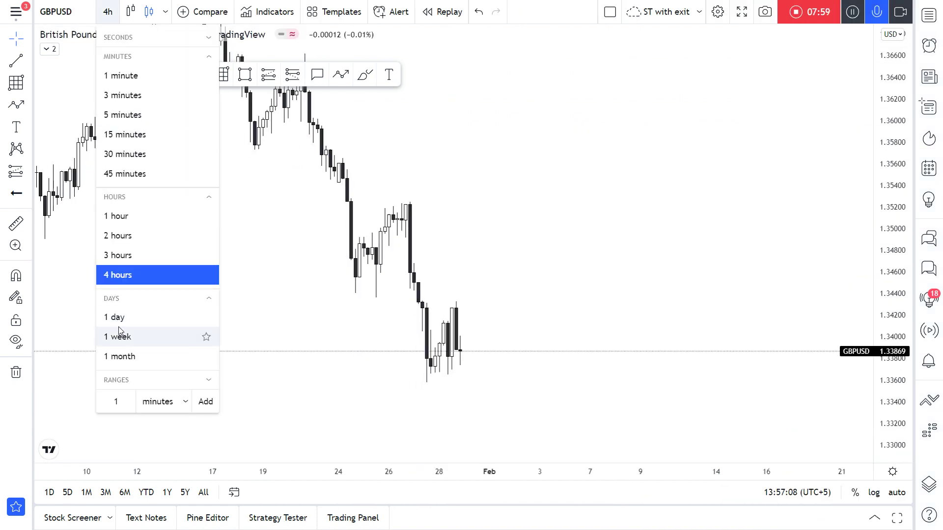
{"action": "left_click", "coordinate": [118, 316]}
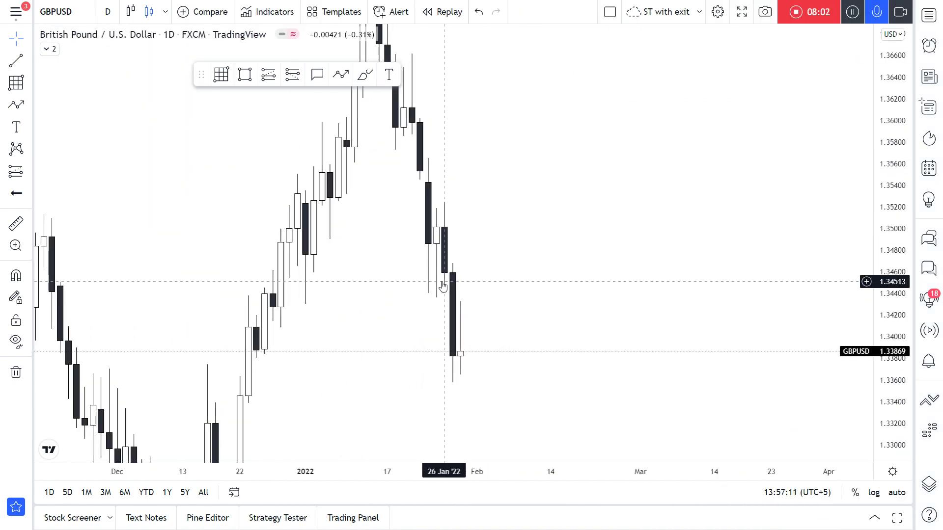
Draw a horizontal line at 1.34305 from the 03 Jan '22 low to 27 Jan '22 and apply the BOS Down template
{"action": "key", "text": "alt+t"}
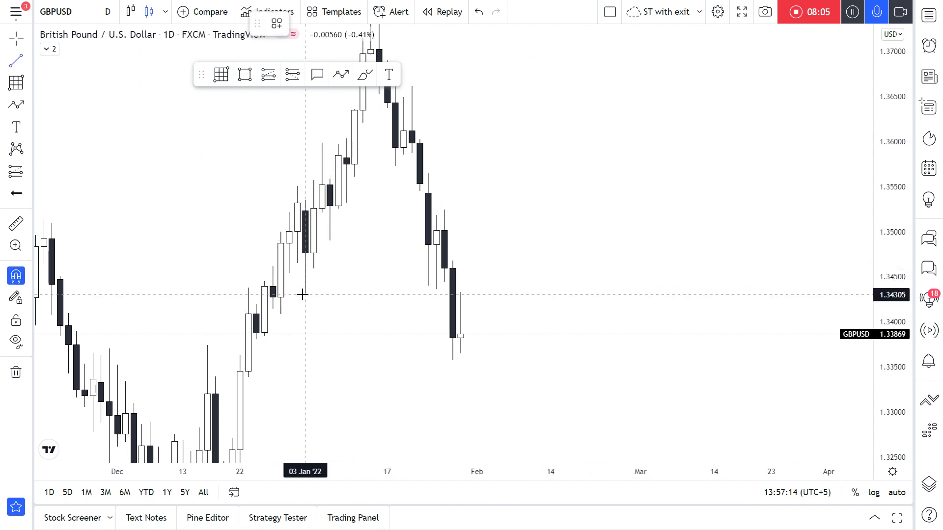
{"action": "left_click", "coordinate": [305, 294]}
{"action": "left_click", "coordinate": [452, 294]}
{"action": "left_click", "coordinate": [276, 23]}
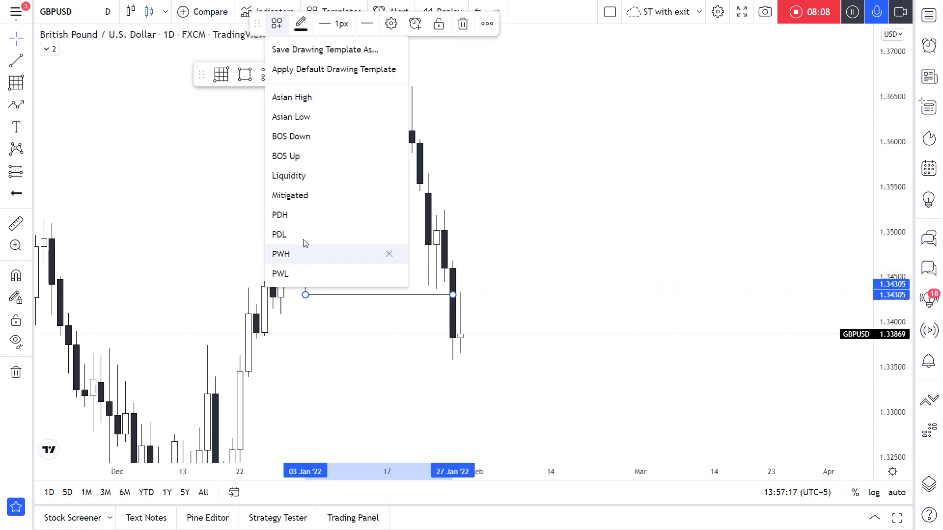
{"action": "left_click", "coordinate": [296, 140]}
{"action": "left_click", "coordinate": [488, 284]}
Switch GBPUSD to the 1-week timeframe and draw a supply rectangle from about 1.3710 to 1.3835, from mid-October 2021 into April 2022
{"action": "scroll", "coordinate": [330, 278], "scroll_direction": "up", "scroll_amount": 3}
{"action": "scroll", "coordinate": [330, 278], "scroll_direction": "down", "scroll_amount": 3}
{"action": "left_click_drag", "start_coordinate": [582, 276], "coordinate": [643, 296]}
{"action": "left_click", "coordinate": [108, 11]}
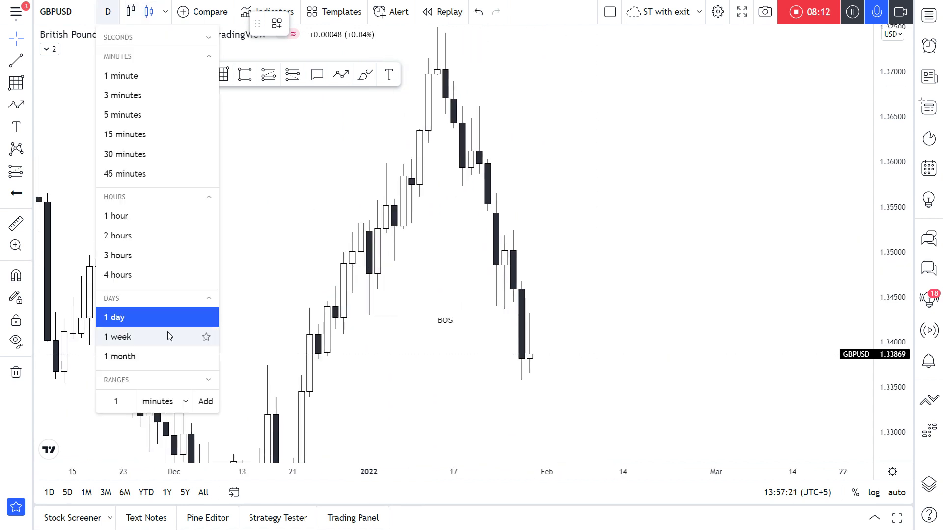
{"action": "left_click", "coordinate": [121, 337]}
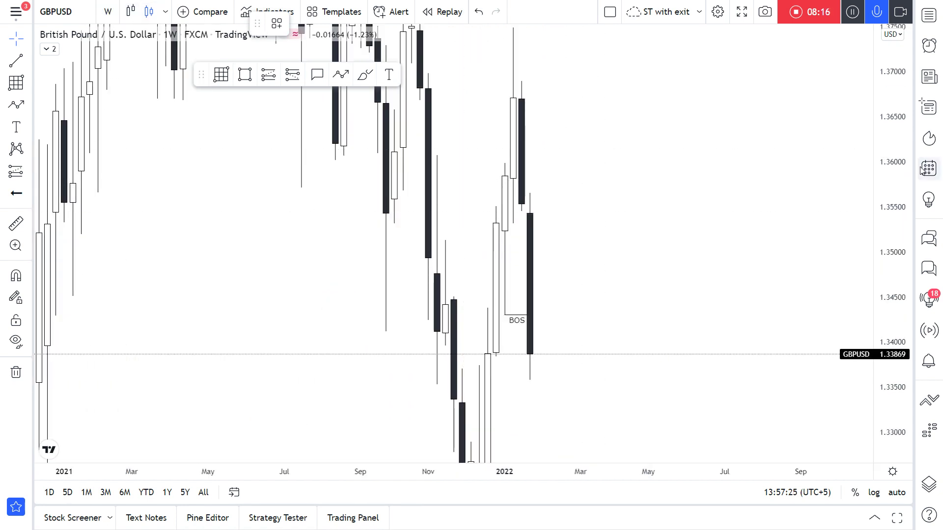
{"action": "left_click_drag", "start_coordinate": [890, 240], "coordinate": [890, 393]}
{"action": "left_click_drag", "start_coordinate": [554, 207], "coordinate": [520, 252]}
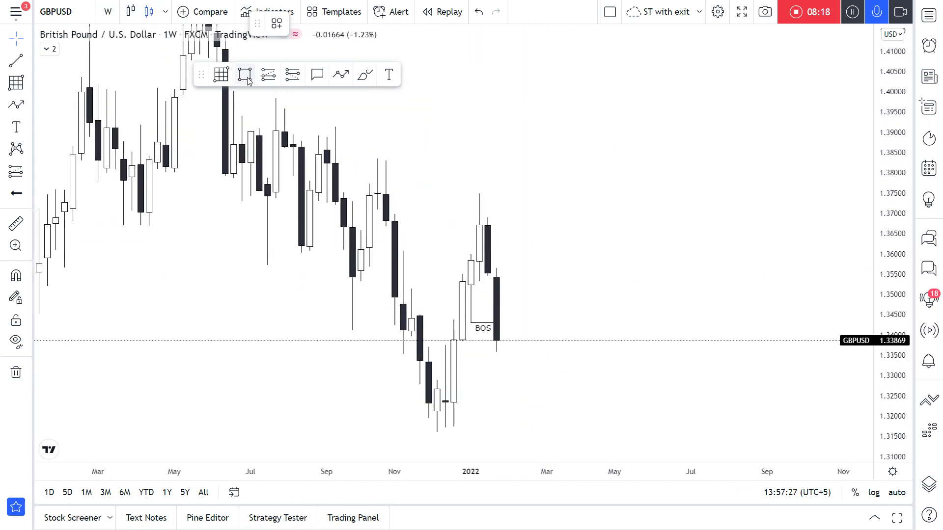
{"action": "left_click", "coordinate": [377, 209]}
{"action": "left_click", "coordinate": [597, 158]}
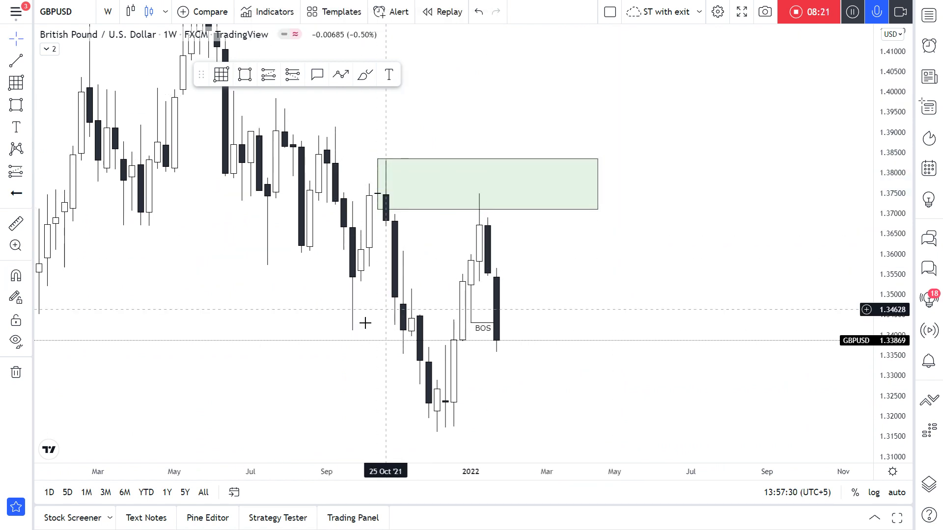
Draw horizontal lines at the late-September 2021 low and at 1.31601 from the 06 Dec '21 low into April 2022
{"action": "left_click", "coordinate": [316, 332]}
{"action": "left_click", "coordinate": [403, 332]}
{"action": "mouse_move", "coordinate": [587, 320]}
{"action": "left_mouse_down"}
{"action": "mouse_move", "coordinate": [588, 284]}
{"action": "mouse_move", "coordinate": [548, 274]}
{"action": "left_mouse_up"}
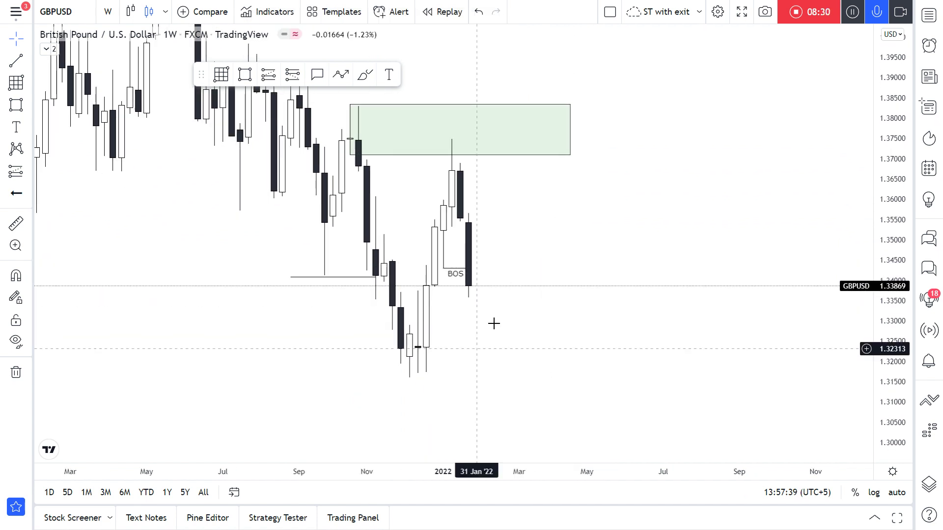
{"action": "left_click_drag", "start_coordinate": [409, 378], "coordinate": [549, 374]}
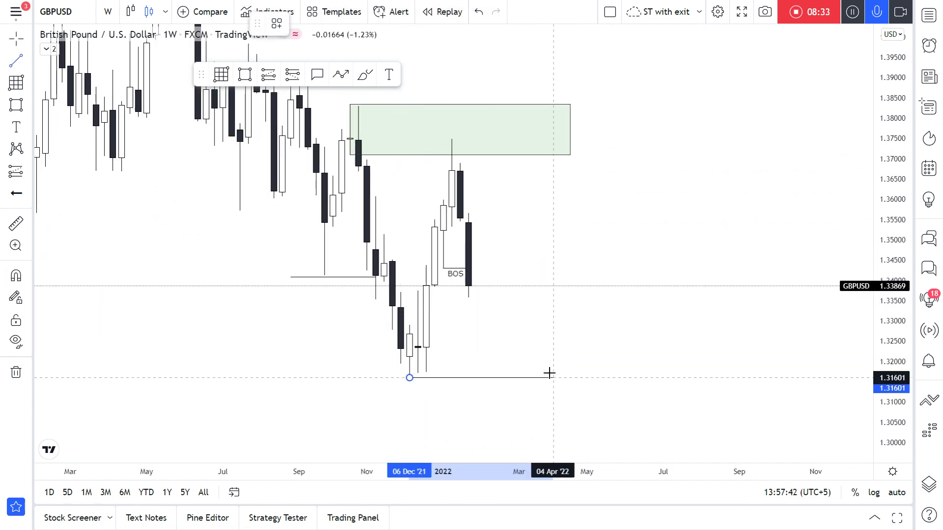
{"action": "left_click", "coordinate": [404, 382]}
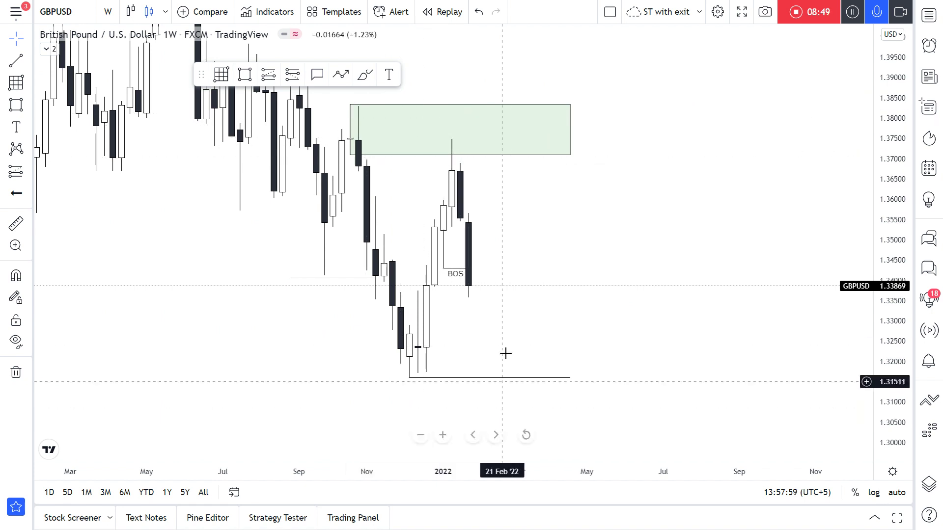
Switch GBPUSD through the 1-day to the 4-hour timeframe and draw a horizontal line at 1.34395 from the 25 Jan '22 low to 27 Jan '22 07:00
{"action": "left_click", "coordinate": [106, 11]}
{"action": "left_click", "coordinate": [172, 315]}
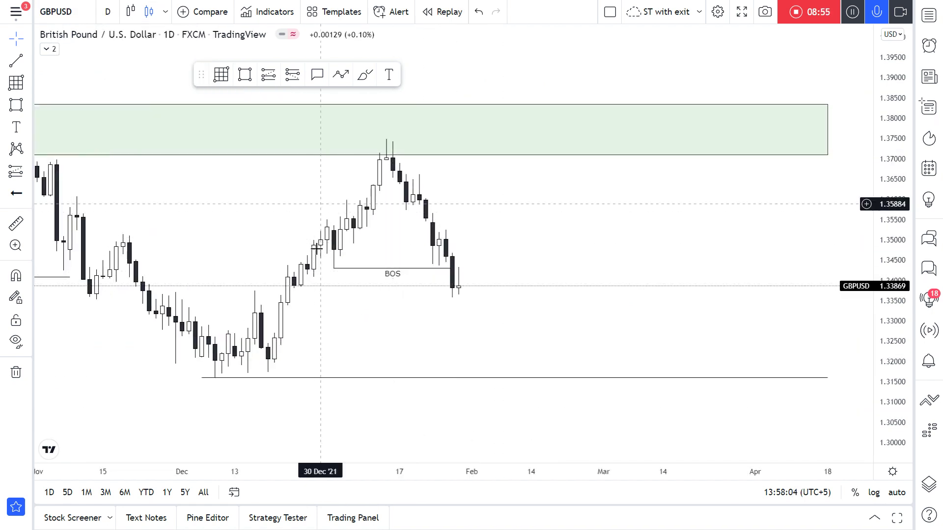
{"action": "left_click", "coordinate": [108, 12]}
{"action": "left_click", "coordinate": [118, 273]}
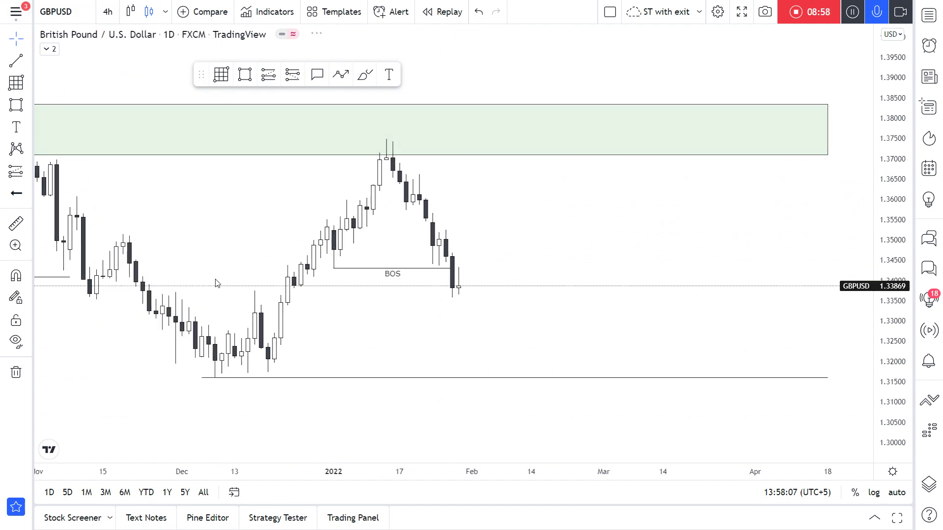
{"action": "scroll", "coordinate": [409, 198], "scroll_direction": "down", "scroll_amount": 7}
{"action": "left_click_drag", "start_coordinate": [877, 359], "coordinate": [881, 98]}
{"action": "scroll", "coordinate": [407, 219], "scroll_direction": "up", "scroll_amount": 3}
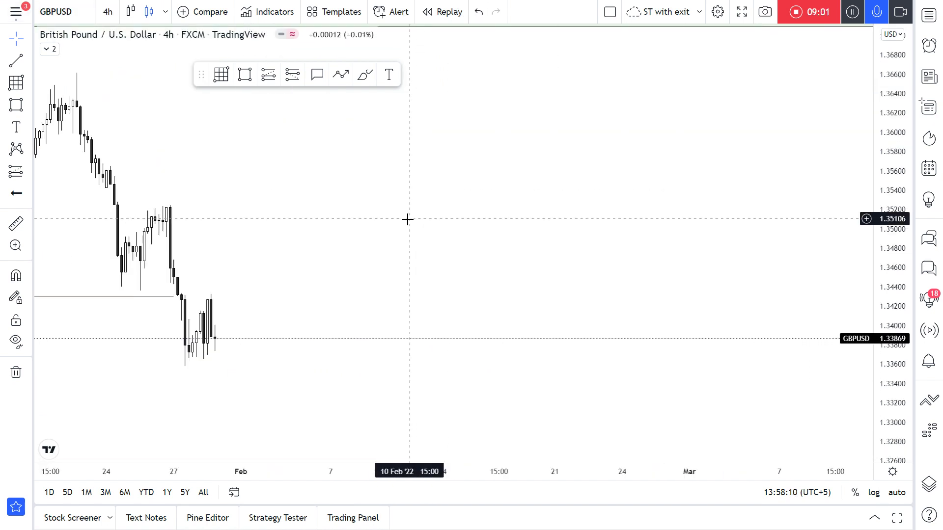
{"action": "scroll", "coordinate": [368, 220], "scroll_direction": "down", "scroll_amount": 3}
{"action": "left_click_drag", "start_coordinate": [338, 287], "coordinate": [366, 287]}
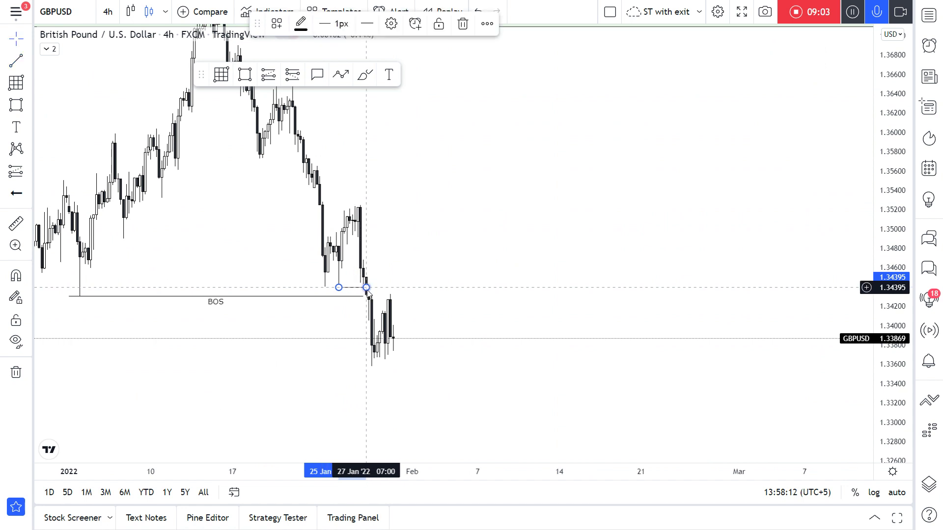
Apply the BOS Down template to the short GBPUSD line at 1.34395
{"action": "left_click", "coordinate": [277, 23]}
{"action": "left_click", "coordinate": [290, 137]}
{"action": "left_click", "coordinate": [456, 234]}
Draw a Fibonacci retracement on GBPUSD from the 26 Jan '22 high at 1.35245 to the 27 Jan '22 15:00 low at 1.33577
{"action": "scroll", "coordinate": [373, 233], "scroll_direction": "up", "scroll_amount": 5}
{"action": "left_click_drag", "start_coordinate": [438, 253], "coordinate": [556, 236]}
{"action": "key", "text": "alt+f"}
{"action": "left_click", "coordinate": [480, 349]}
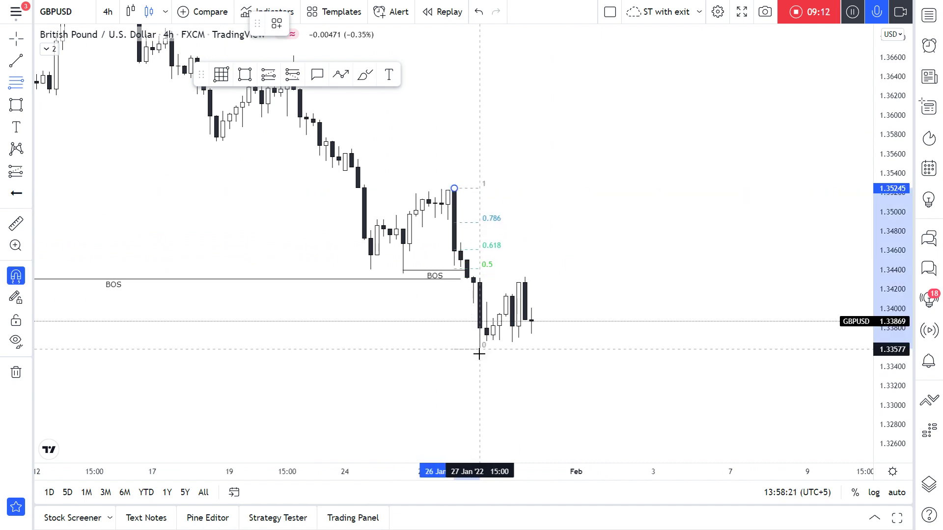
{"action": "scroll", "coordinate": [522, 265], "scroll_direction": "up", "scroll_amount": 1}
{"action": "scroll", "coordinate": [522, 266], "scroll_direction": "down", "scroll_amount": 1}
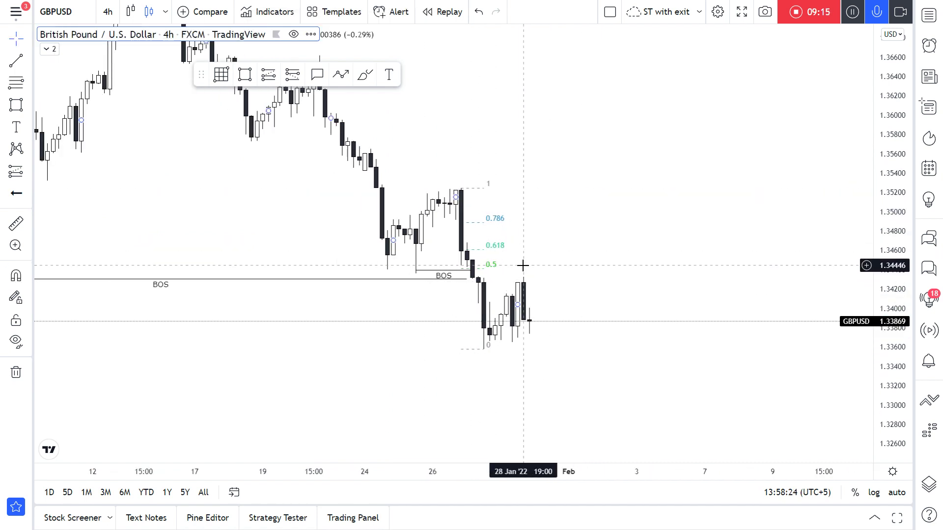
Switch GBPUSD to the 1-hour timeframe and draw a horizontal line at 1.34685 from the 27 Jan '22 04:00 high to about 31 Jan
{"action": "left_click", "coordinate": [108, 11]}
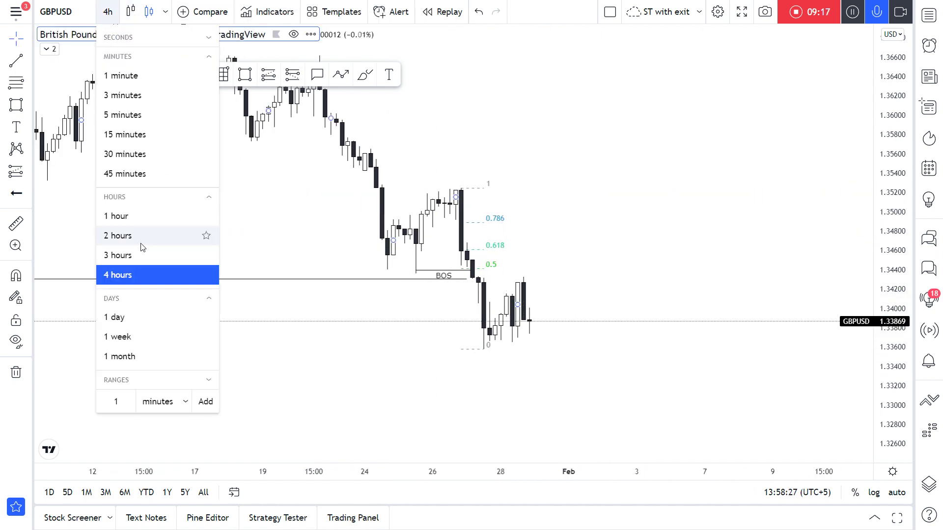
{"action": "left_click", "coordinate": [118, 224]}
{"action": "left_click_drag", "start_coordinate": [887, 374], "coordinate": [884, 253]}
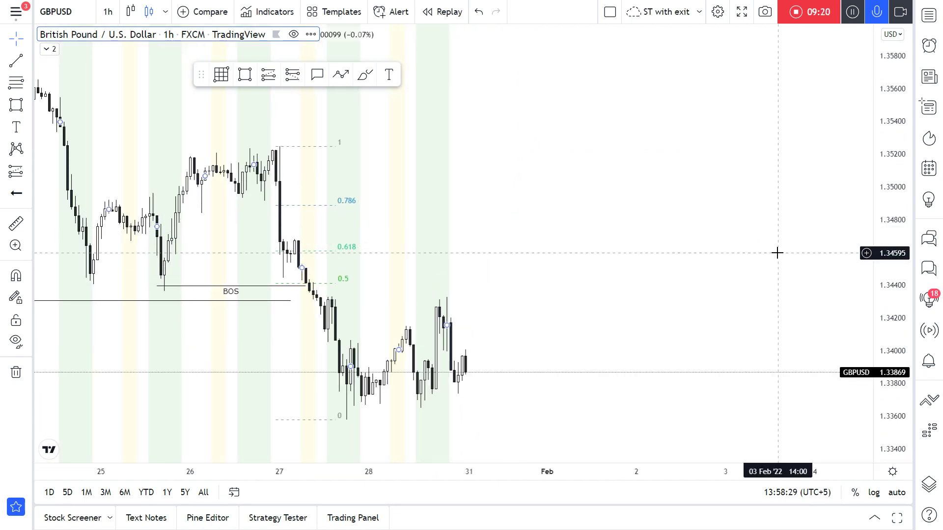
{"action": "scroll", "coordinate": [507, 264], "scroll_direction": "up", "scroll_amount": 1}
{"action": "left_click_drag", "start_coordinate": [447, 243], "coordinate": [592, 212]}
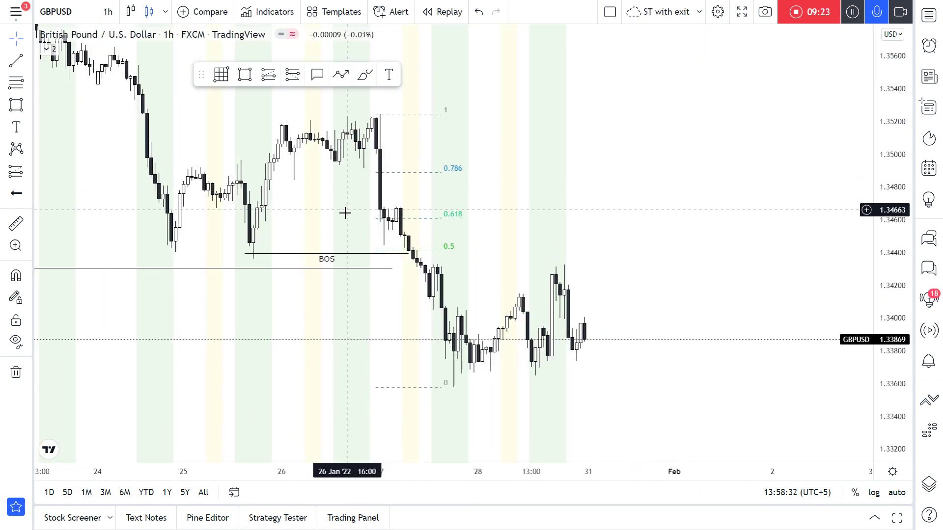
{"action": "scroll", "coordinate": [485, 205], "scroll_direction": "down", "scroll_amount": 2}
{"action": "left_click_drag", "start_coordinate": [493, 206], "coordinate": [492, 210]}
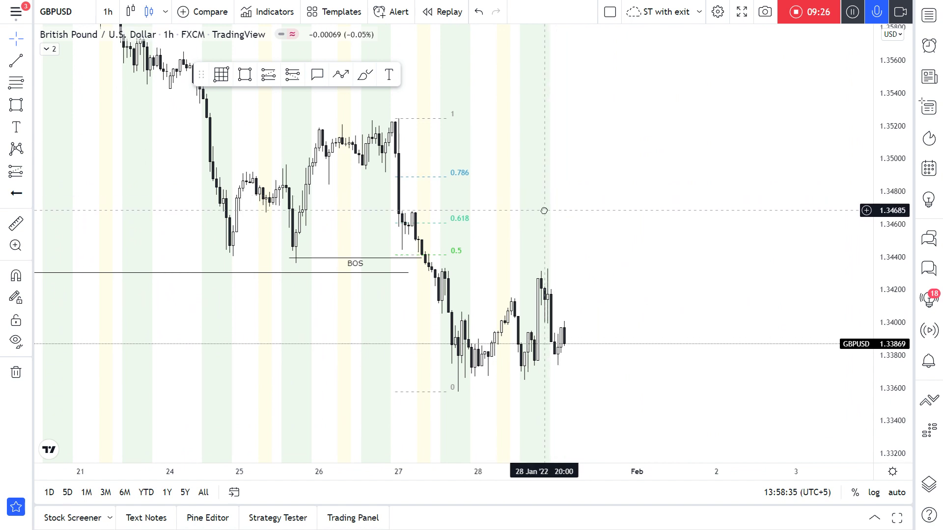
{"action": "key", "text": "alt+t"}
{"action": "left_click", "coordinate": [412, 210], "text": "ctrl"}
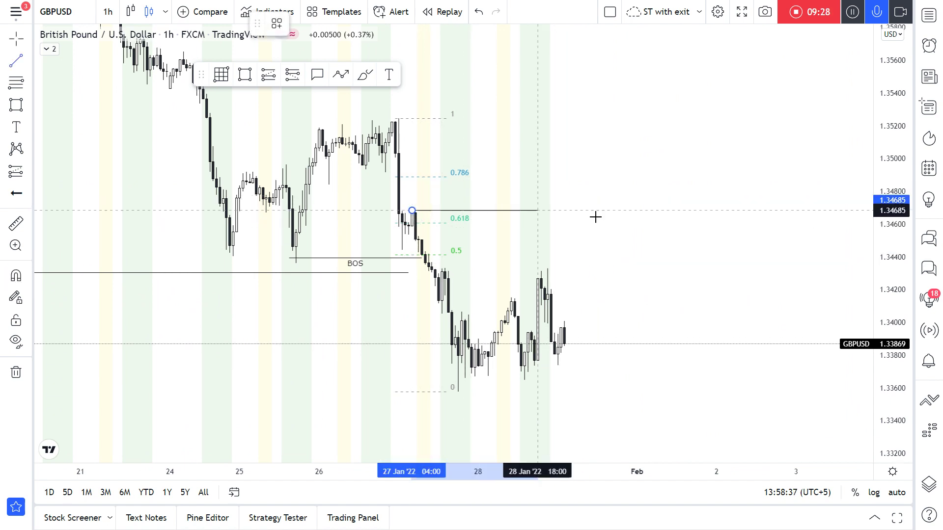
{"action": "left_click", "coordinate": [570, 216]}
Return GBPUSD to the 4-hour timeframe and draw a supply rectangle from 1.34914 to 1.35225, from 26 Jan '22 to 03 Feb '22 19:00
{"action": "left_click", "coordinate": [113, 10]}
{"action": "left_click", "coordinate": [126, 273]}
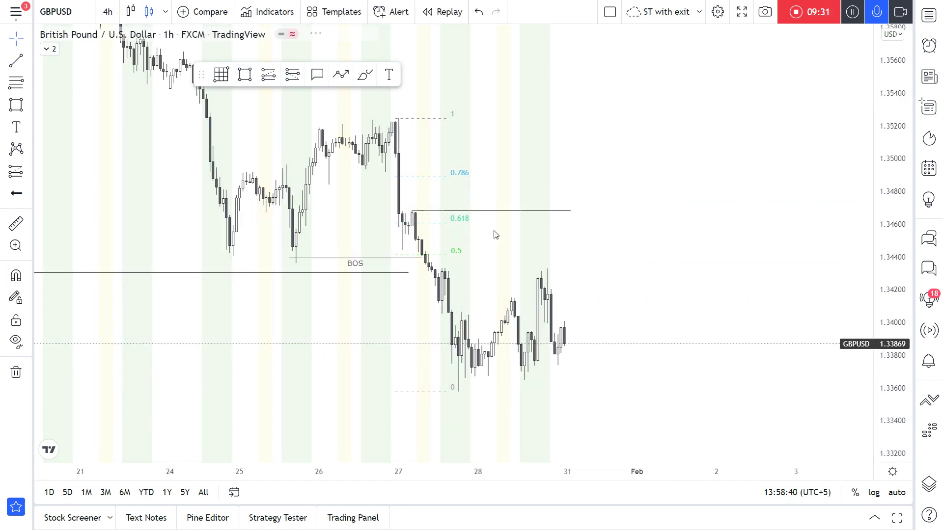
{"action": "scroll", "coordinate": [550, 163], "scroll_direction": "up", "scroll_amount": 1}
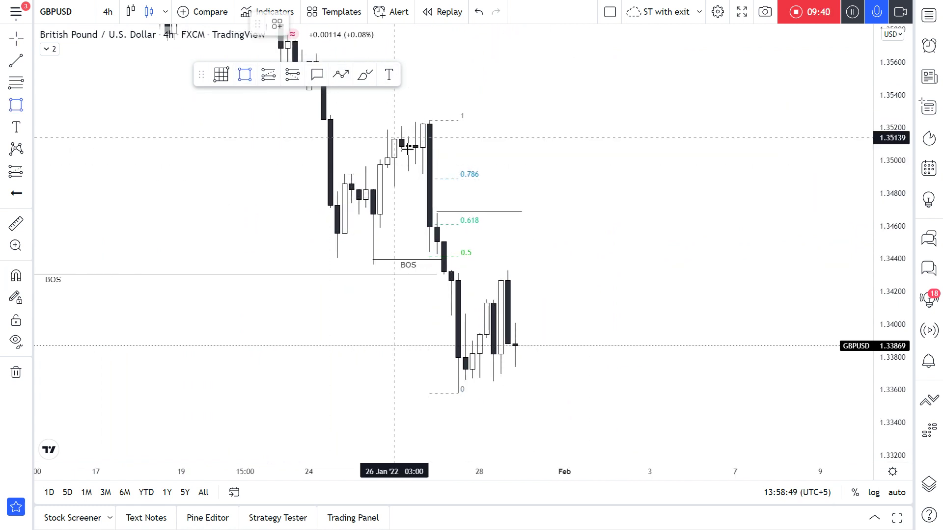
{"action": "left_click", "coordinate": [423, 166]}
{"action": "left_click", "coordinate": [678, 123]}
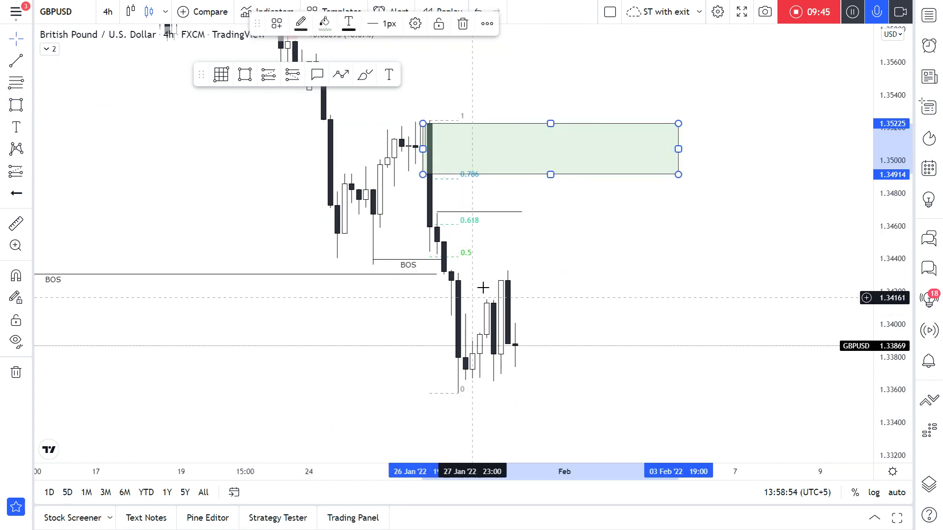
Switch GBPUSD to the 15-minute timeframe and draw a projected path rising into the supply rectangle near 1.3505 and falling to about 1.3333
{"action": "left_click", "coordinate": [108, 11]}
{"action": "left_click", "coordinate": [147, 138]}
{"action": "scroll", "coordinate": [280, 282], "scroll_direction": "down", "scroll_amount": 10}
{"action": "left_click_drag", "start_coordinate": [227, 312], "coordinate": [460, 317]}
{"action": "scroll", "coordinate": [369, 283], "scroll_direction": "up", "scroll_amount": 2}
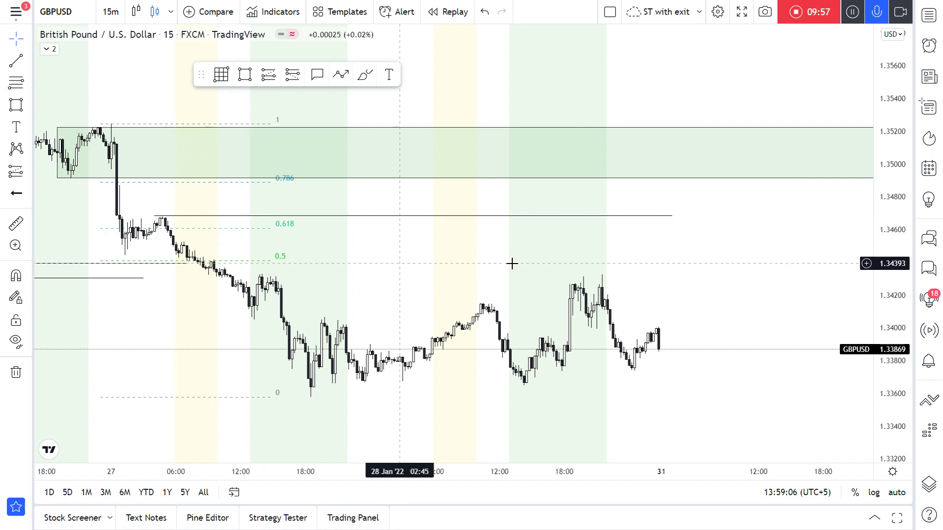
{"action": "left_click", "coordinate": [341, 74]}
{"action": "left_click", "coordinate": [618, 324]}
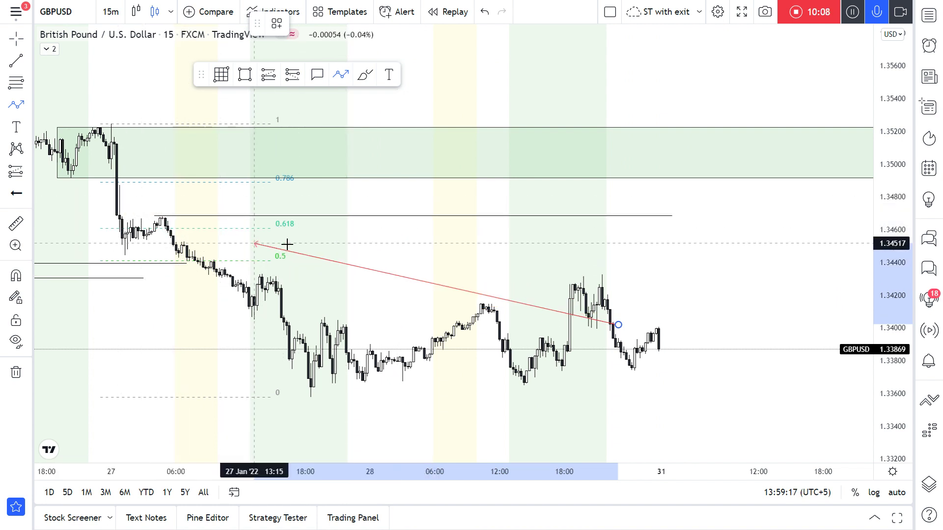
{"action": "left_click", "coordinate": [658, 155]}
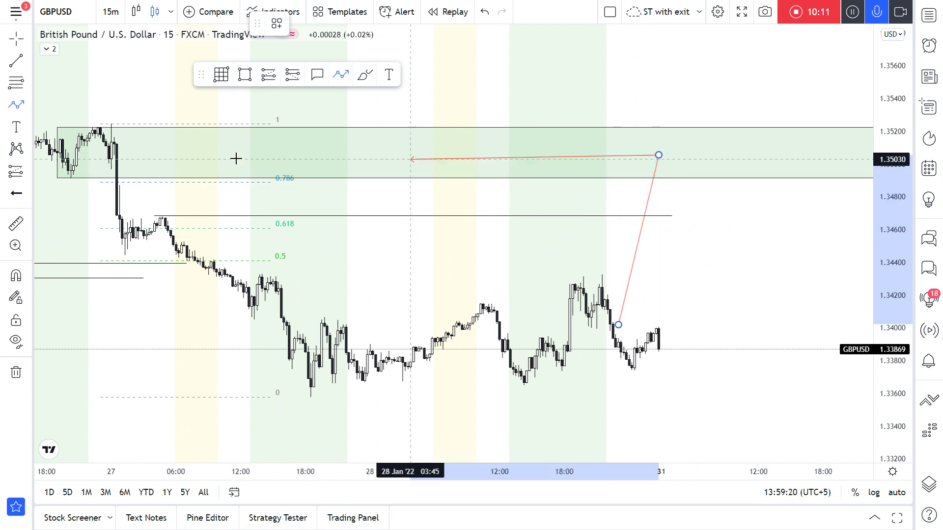
{"action": "double_click", "coordinate": [726, 437]}
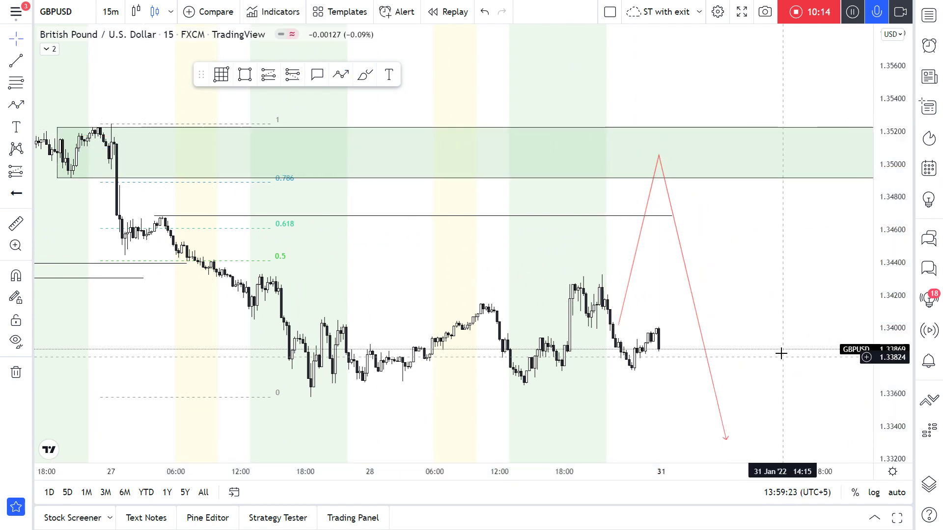
Return GBPUSD to the 4-hour timeframe and open USDCAD from the watchlist
{"action": "left_click", "coordinate": [110, 12]}
{"action": "left_click", "coordinate": [123, 275]}
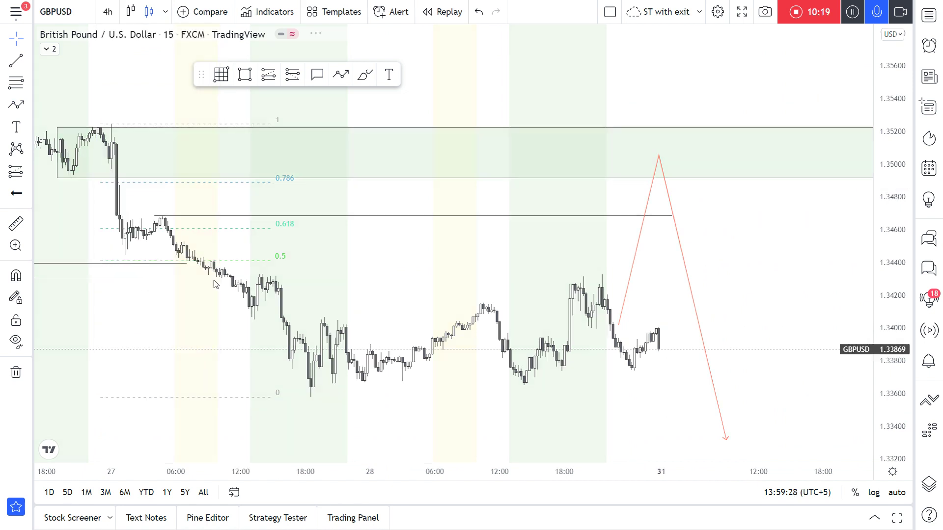
{"action": "scroll", "coordinate": [713, 271], "scroll_direction": "up", "scroll_amount": 5}
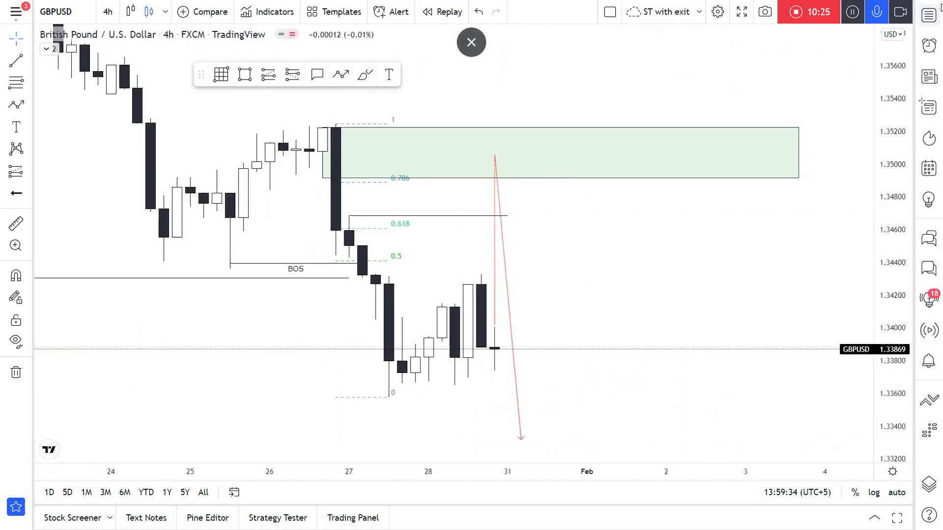
{"action": "left_click", "coordinate": [929, 16]}
{"action": "left_click", "coordinate": [825, 317]}
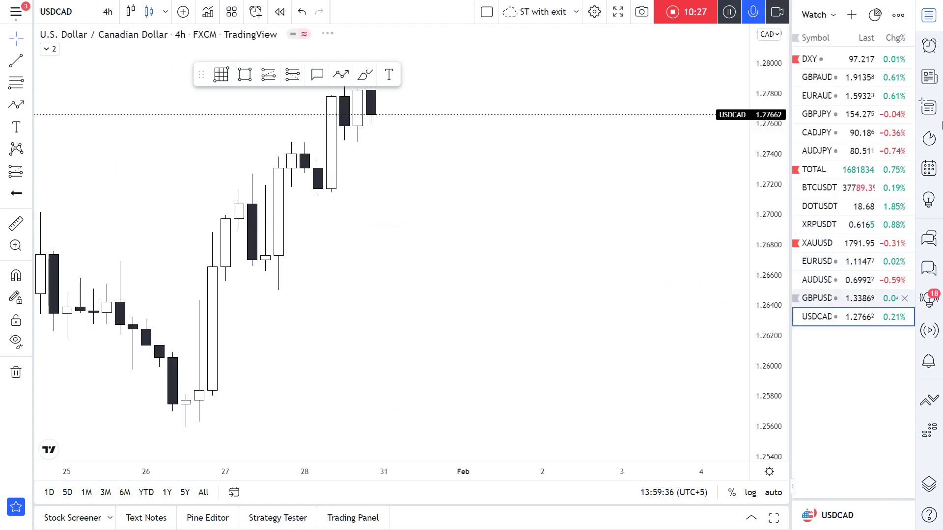
Switch USDCAD through the 1-day to the 1-week timeframe and draw a demand rectangle from 1.24985 to 1.23365, from October 2021 into March 2022
{"action": "left_click", "coordinate": [109, 15]}
{"action": "left_click", "coordinate": [141, 325]}
{"action": "scroll", "coordinate": [528, 255], "scroll_direction": "down", "scroll_amount": 3}
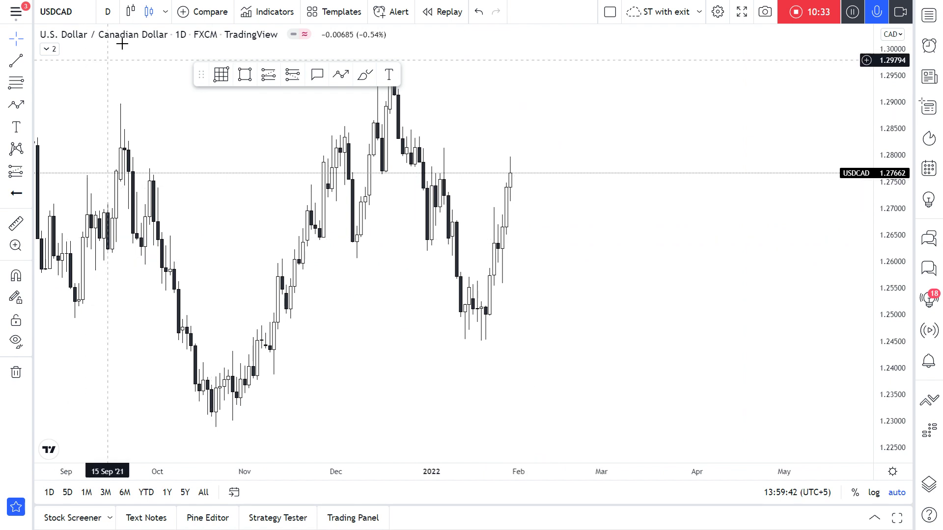
{"action": "left_click", "coordinate": [107, 12]}
{"action": "left_click", "coordinate": [129, 334]}
{"action": "scroll", "coordinate": [494, 336], "scroll_direction": "up", "scroll_amount": 3}
{"action": "left_click", "coordinate": [413, 301]}
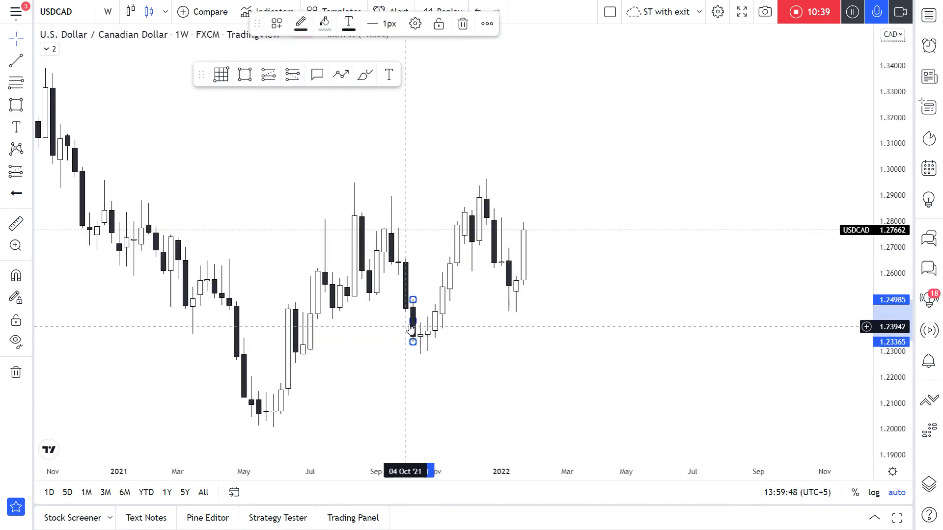
{"action": "left_click", "coordinate": [582, 341]}
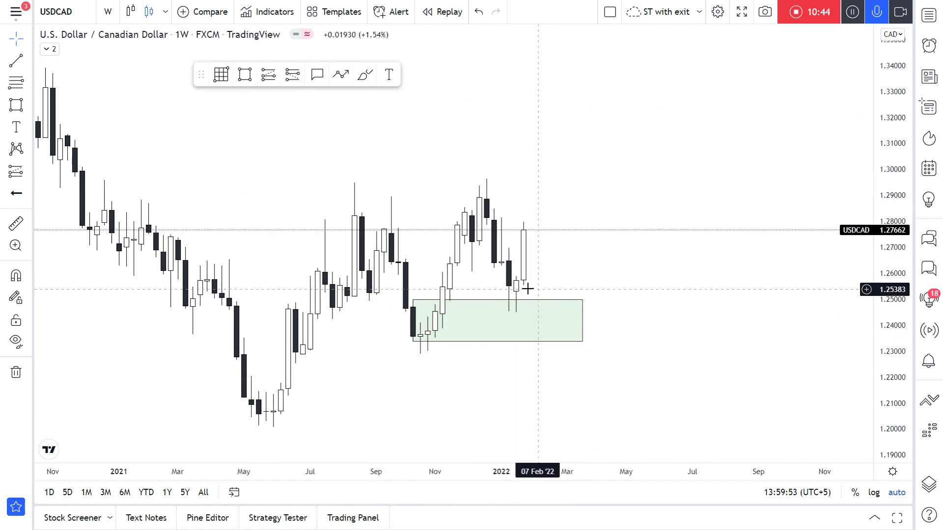
Draw a horizontal line at 1.24529 from the 17 Jan '22 low to the end of the demand rectangle
{"action": "scroll", "coordinate": [528, 289], "scroll_direction": "up", "scroll_amount": 4}
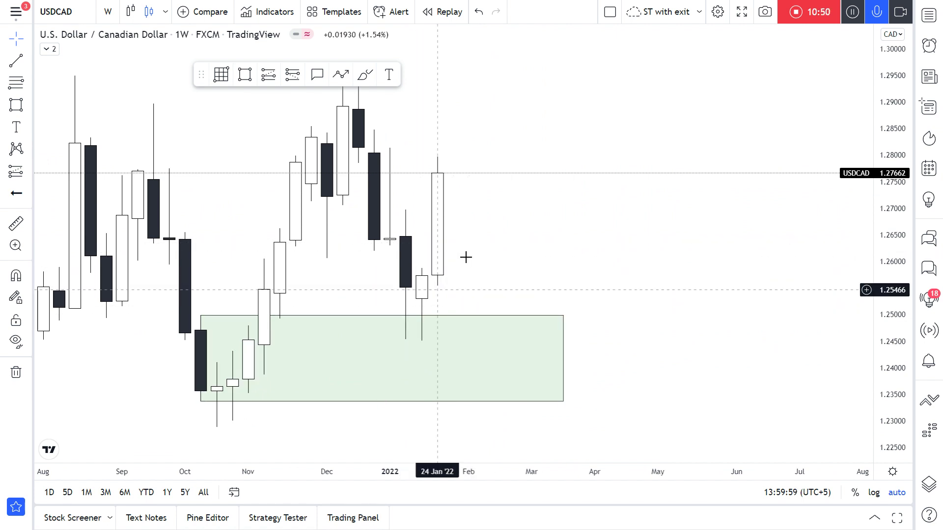
{"action": "left_click_drag", "start_coordinate": [504, 330], "coordinate": [588, 306]}
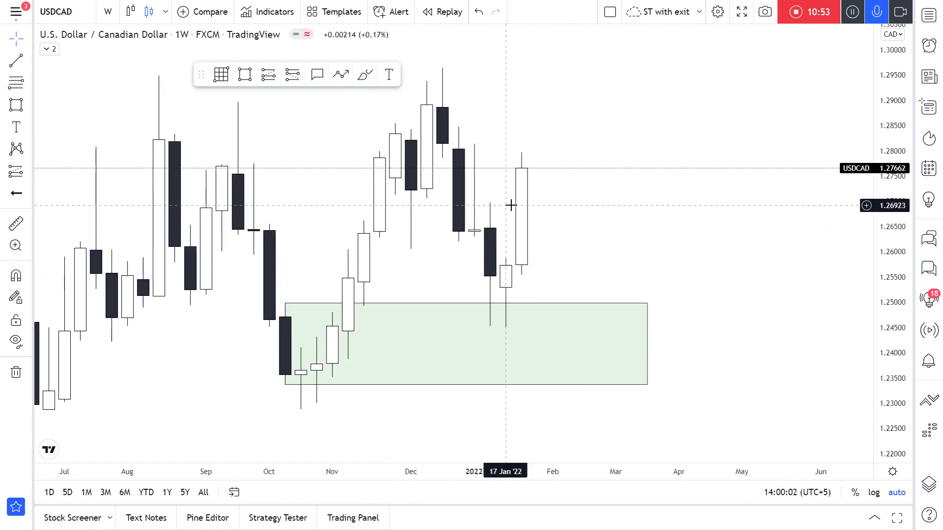
{"action": "key", "text": "alt+t"}
{"action": "left_click", "coordinate": [506, 326]}
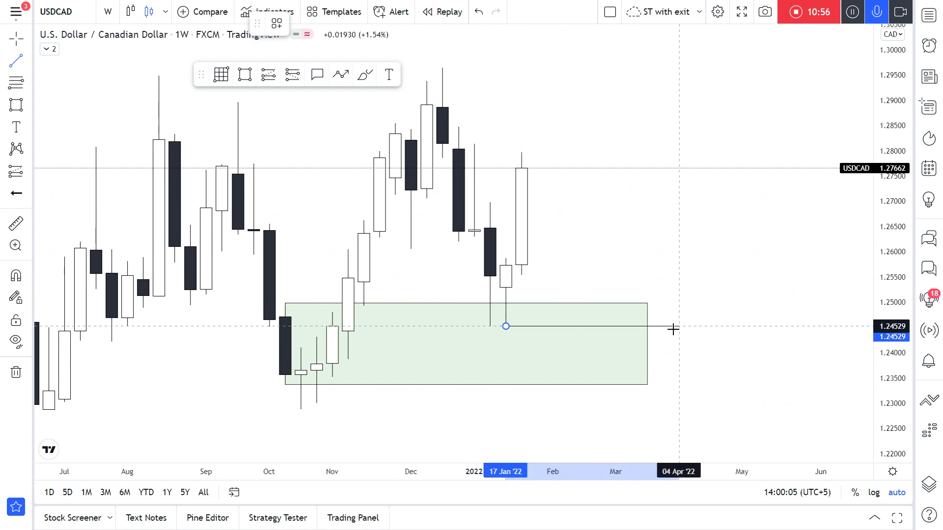
{"action": "left_click", "coordinate": [647, 326]}
{"action": "left_click_drag", "start_coordinate": [629, 238], "coordinate": [596, 244]}
{"action": "left_click_drag", "start_coordinate": [890, 260], "coordinate": [888, 319]}
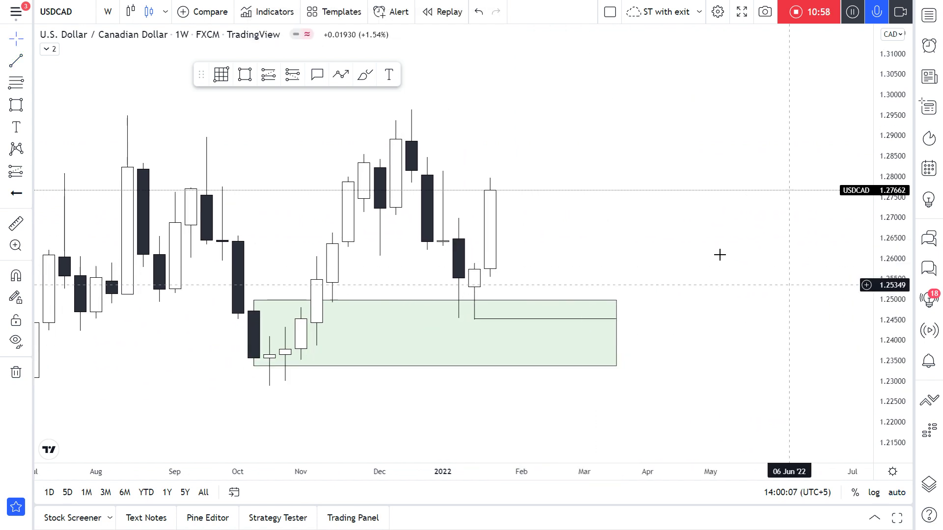
Draw a horizontal line at about 1.2964 from the December 2021 high to the date where the demand rectangle ends
{"action": "left_click_drag", "start_coordinate": [647, 242], "coordinate": [646, 252]}
{"action": "key", "text": "alt+t"}
{"action": "left_click", "coordinate": [410, 119]}
{"action": "left_click", "coordinate": [614, 119]}
Draw short horizontal lines at the 03 Jan '22 high near 1.2814 and the 27 Dec '21 high near 1.2845
{"action": "left_click", "coordinate": [479, 167]}
{"action": "left_click", "coordinate": [440, 184]}
{"action": "left_click", "coordinate": [472, 181]}
{"action": "left_click", "coordinate": [457, 178]}
{"action": "left_click_drag", "start_coordinate": [448, 169], "coordinate": [437, 170]}
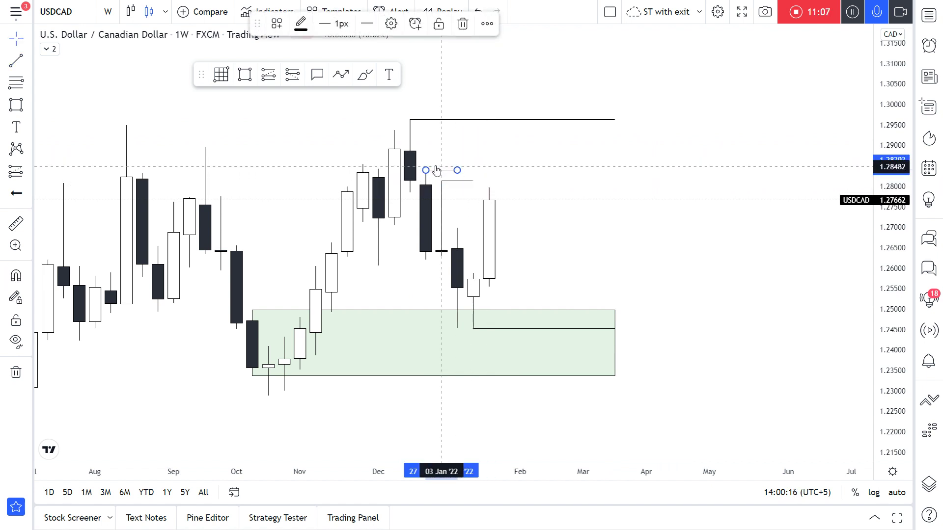
{"action": "left_click", "coordinate": [448, 171]}
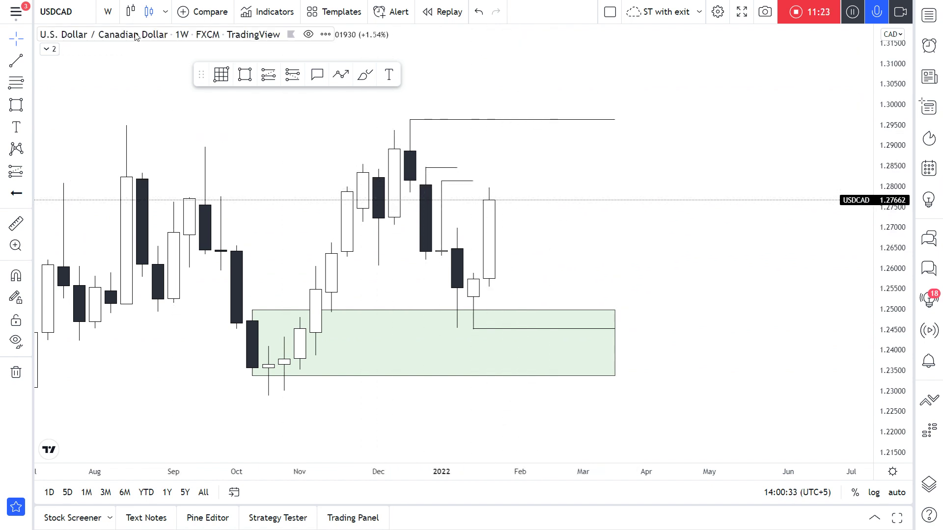
Switch USDCAD to the 1-day timeframe and examine the price structure between the December 2021 high and the demand rectangle
{"action": "left_click", "coordinate": [108, 11]}
{"action": "left_click", "coordinate": [211, 317]}
{"action": "scroll", "coordinate": [450, 202], "scroll_direction": "down", "scroll_amount": 2}
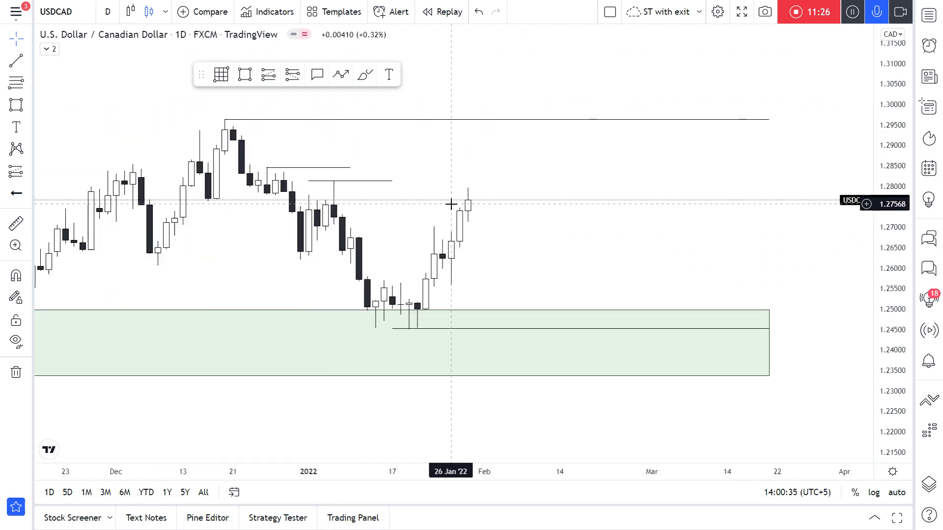
{"action": "scroll", "coordinate": [435, 206], "scroll_direction": "down", "scroll_amount": 2}
{"action": "left_click", "coordinate": [108, 11]}
{"action": "left_click", "coordinate": [459, 228]}
{"action": "scroll", "coordinate": [296, 243], "scroll_direction": "down", "scroll_amount": 4}
{"action": "scroll", "coordinate": [296, 243], "scroll_direction": "up", "scroll_amount": 2}
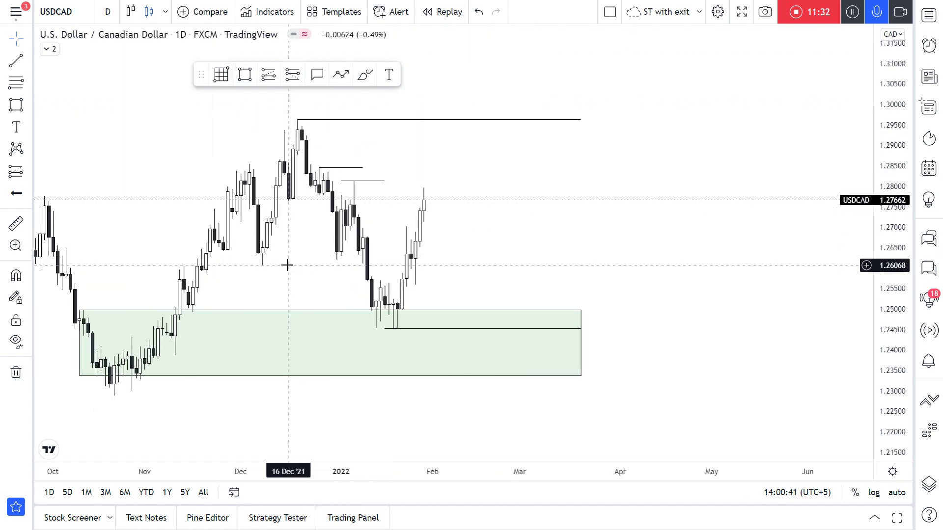
{"action": "left_click_drag", "start_coordinate": [298, 276], "coordinate": [358, 263]}
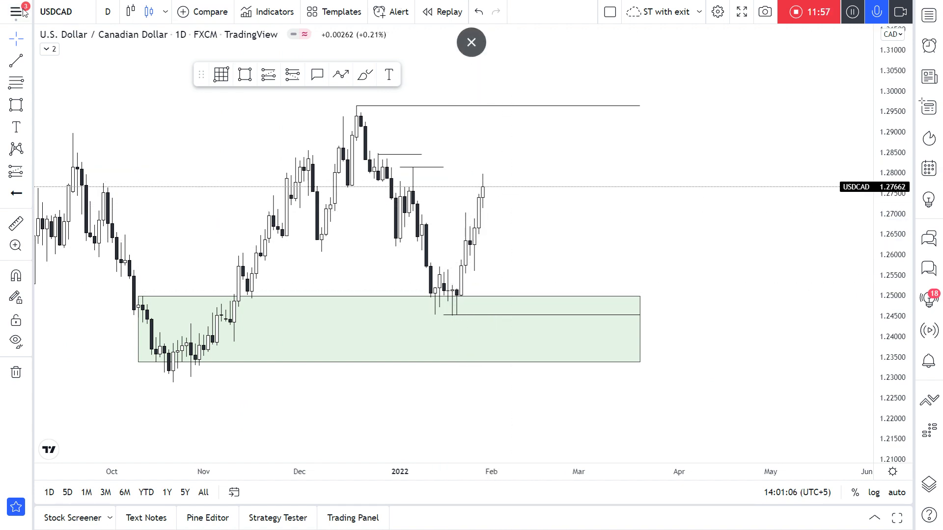
Switch USDCAD to the 4-hour timeframe and draw a horizontal line at 1.27017 from the 24 Jan '22 high to 27 Jan
{"action": "left_click", "coordinate": [108, 11]}
{"action": "left_click", "coordinate": [137, 285]}
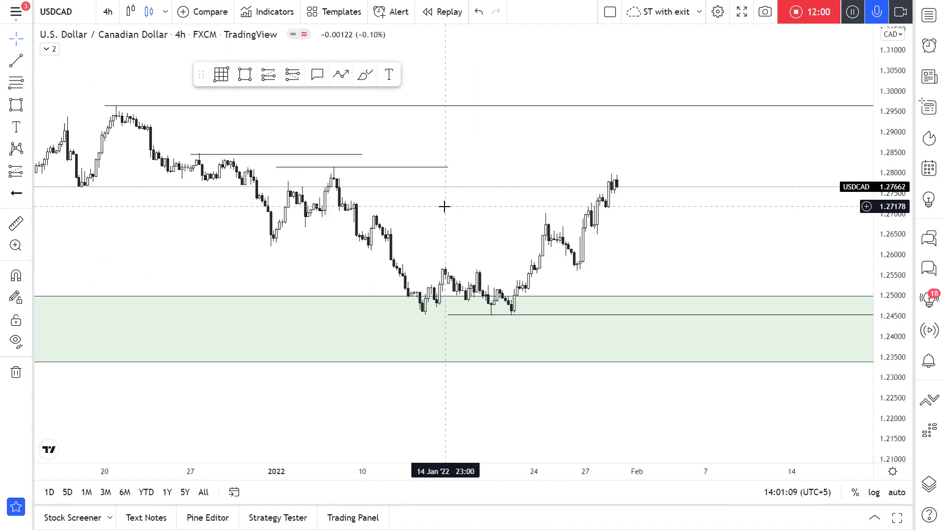
{"action": "key", "text": "alt+t"}
{"action": "left_click", "coordinate": [426, 217], "text": "ctrl"}
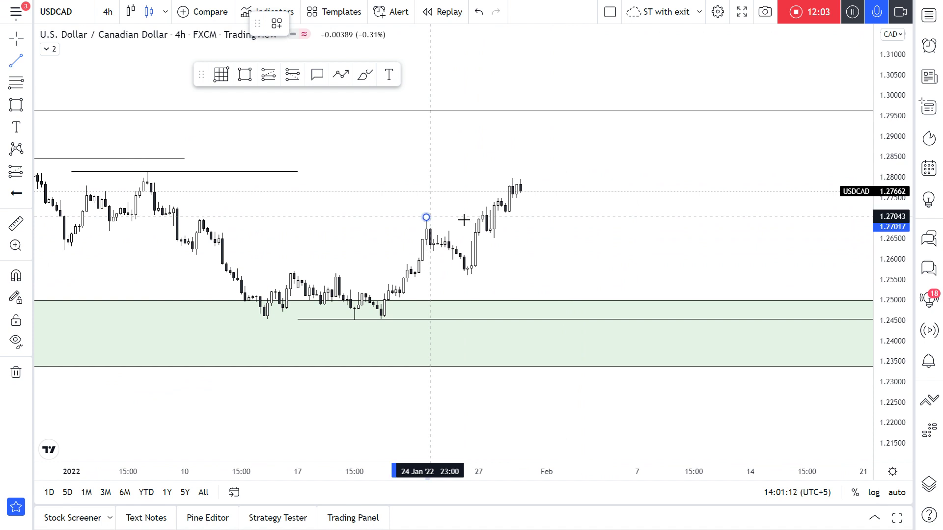
{"action": "left_click", "coordinate": [486, 217], "text": "shift"}
Draw short horizontal lines at 1.27500 from the 27 Jan '22 23:00 high and at about 1.2726 from the earlier 27 Jan high
{"action": "scroll", "coordinate": [466, 225], "scroll_direction": "up", "scroll_amount": 4}
{"action": "left_click_drag", "start_coordinate": [566, 240], "coordinate": [536, 258]}
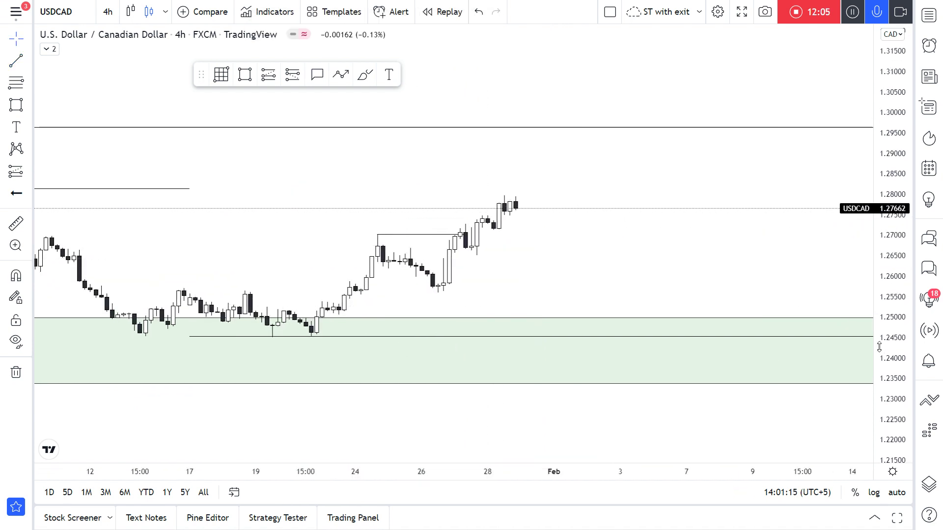
{"action": "left_click_drag", "start_coordinate": [878, 346], "coordinate": [878, 114]}
{"action": "scroll", "coordinate": [516, 210], "scroll_direction": "up", "scroll_amount": 3}
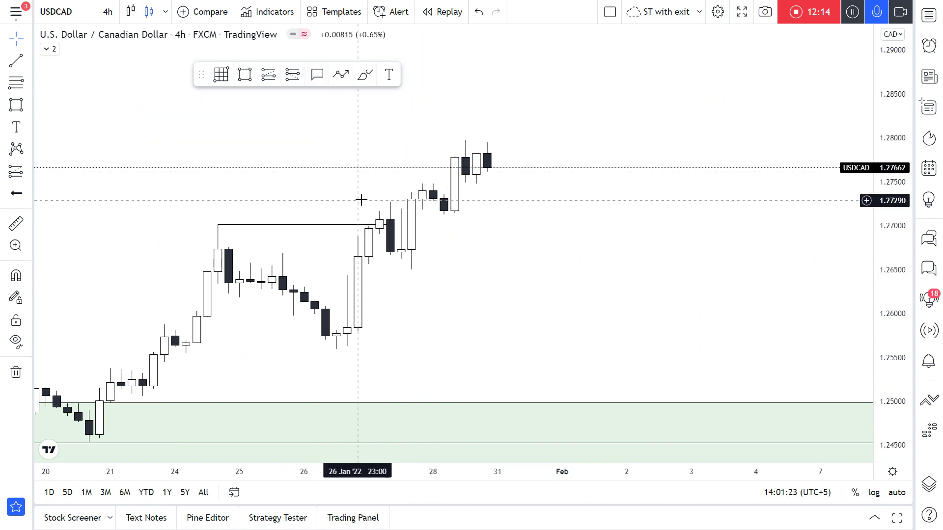
{"action": "key", "text": "alt+t"}
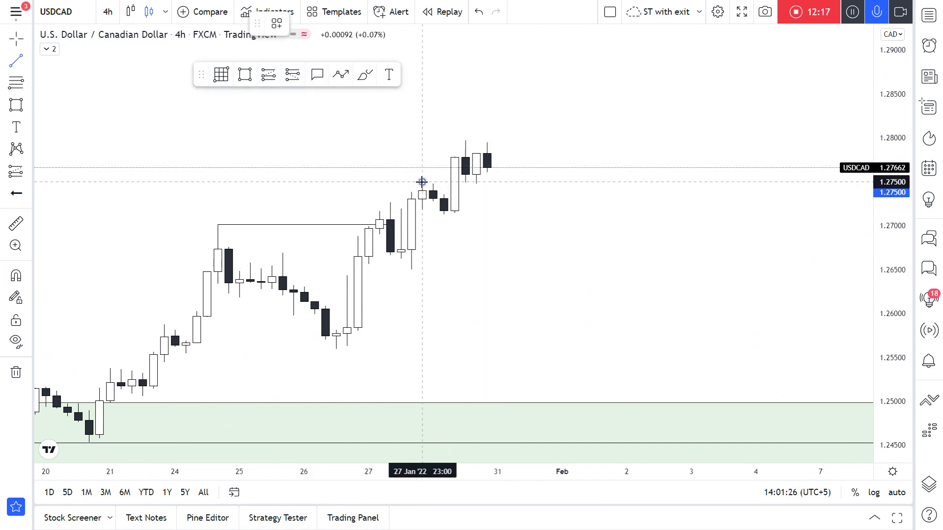
{"action": "left_click", "coordinate": [452, 183]}
{"action": "left_click", "coordinate": [412, 206]}
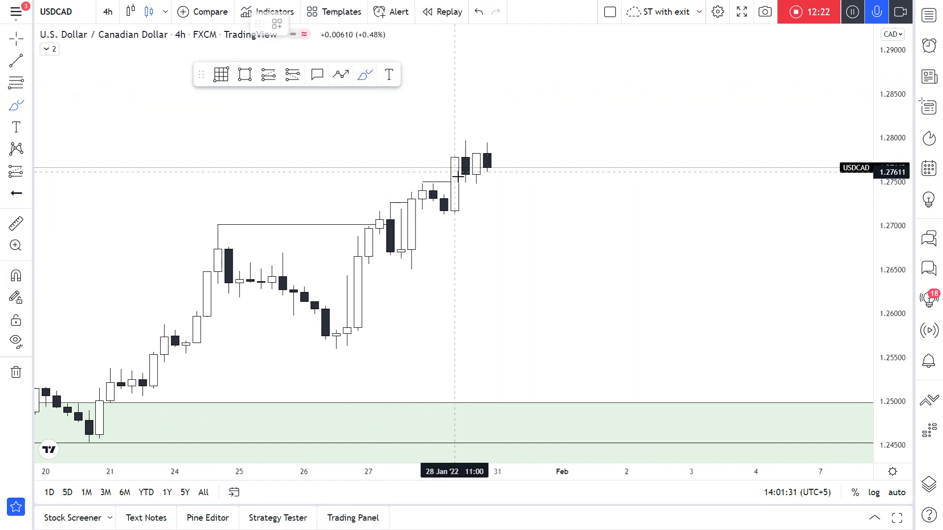
Brush red strokes over the two 27 Jan '22 highs and draw a demand rectangle at the 28 Jan low, about 1.2713 to 1.2735
{"action": "left_click", "coordinate": [415, 183]}
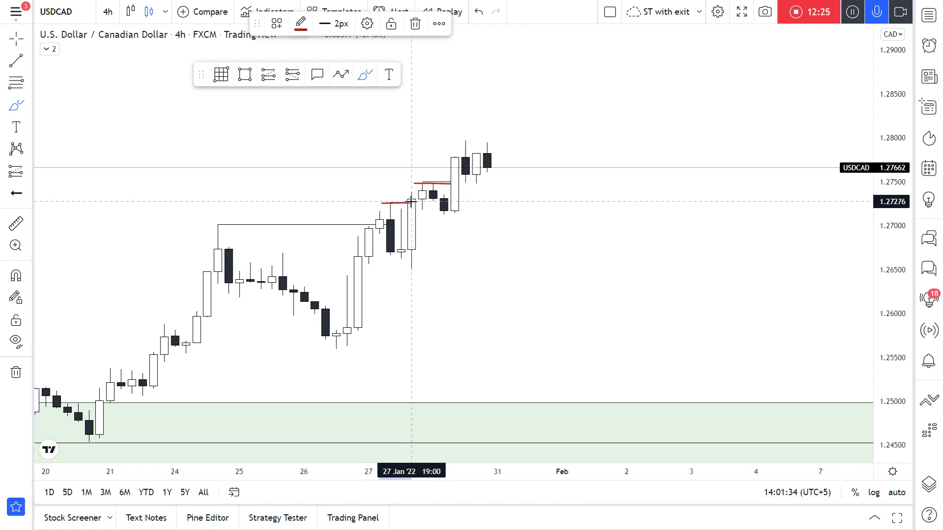
{"action": "left_click", "coordinate": [245, 75]}
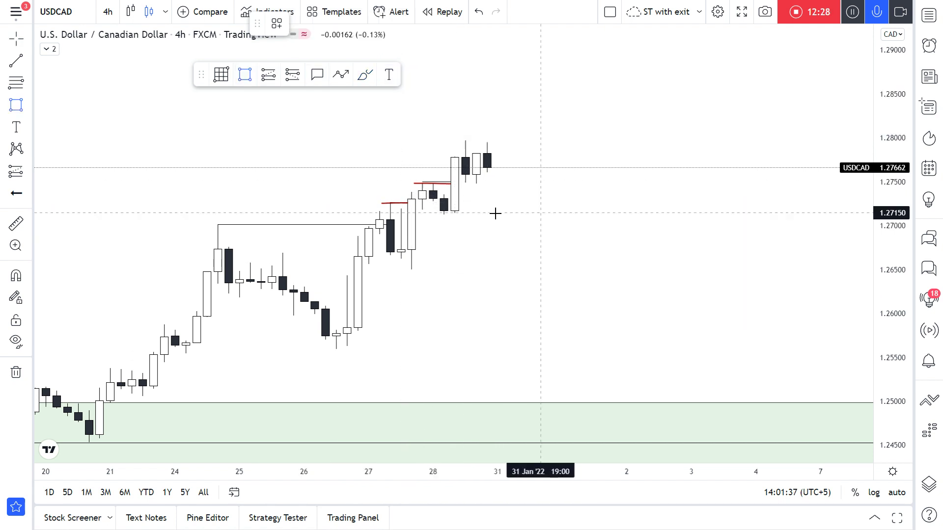
{"action": "left_click_drag", "start_coordinate": [444, 195], "coordinate": [552, 214]}
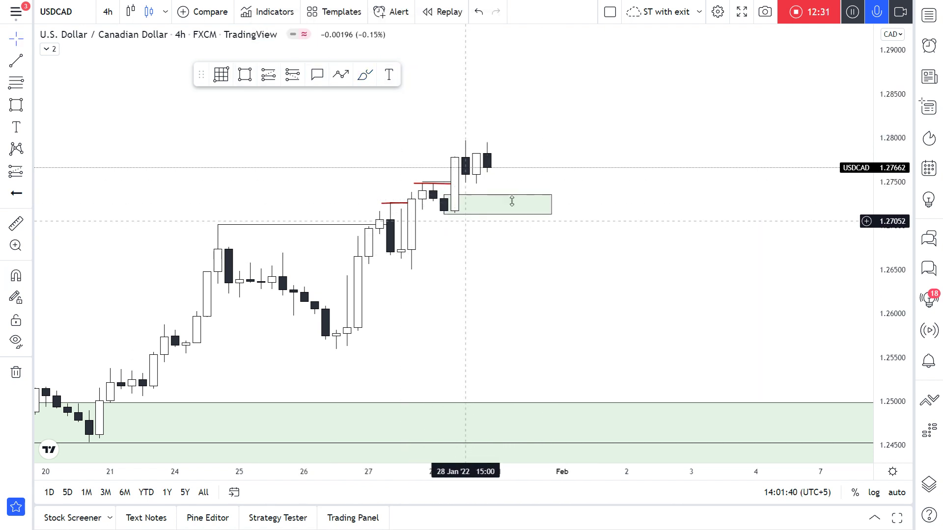
Draw a second demand rectangle from the late 27 Jan '22 low into February, about 1.2650 to 1.2673
{"action": "scroll", "coordinate": [535, 214], "scroll_direction": "down", "scroll_amount": 3}
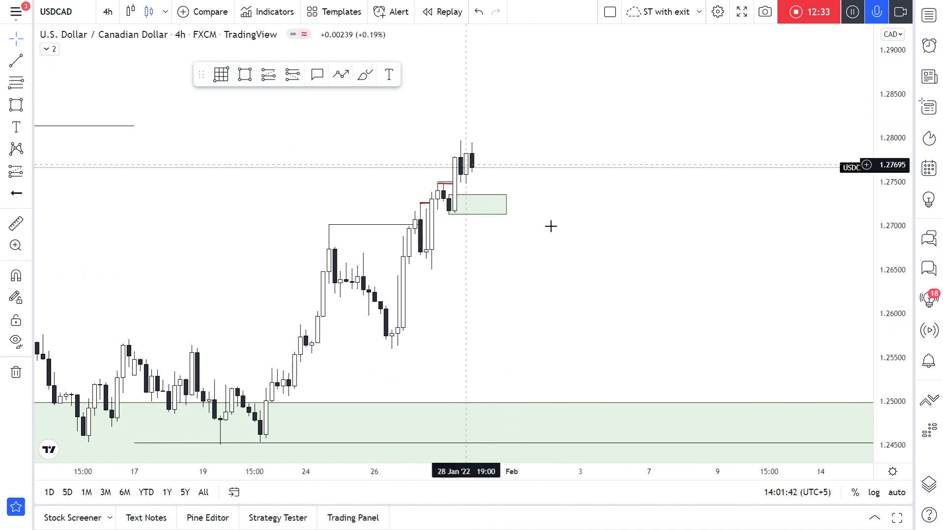
{"action": "left_click", "coordinate": [245, 75]}
{"action": "mouse_move", "coordinate": [432, 250]}
{"action": "left_mouse_down"}
{"action": "mouse_move", "coordinate": [432, 269]}
{"action": "mouse_move", "coordinate": [586, 259]}
{"action": "left_mouse_up"}
{"action": "left_click", "coordinate": [617, 219]}
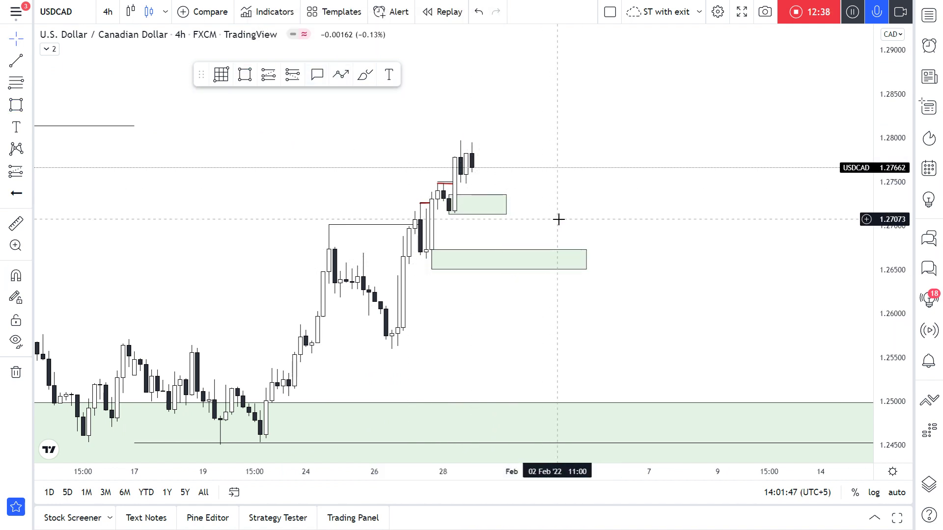
Draw a short horizontal line at 1.26562 below the 27 Jan '22 candles and apply the saved line template with the "x" label
{"action": "key", "text": "alt+t"}
{"action": "left_click", "coordinate": [409, 265], "text": "ctrl"}
{"action": "left_click", "coordinate": [438, 265], "text": "shift"}
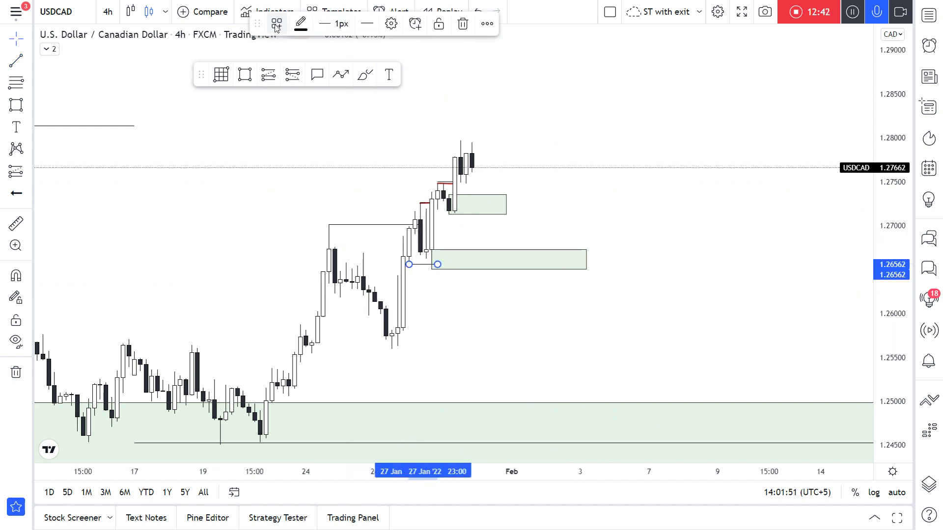
{"action": "left_click", "coordinate": [277, 23]}
{"action": "left_click", "coordinate": [304, 194]}
{"action": "scroll", "coordinate": [457, 246], "scroll_direction": "up", "scroll_amount": 3}
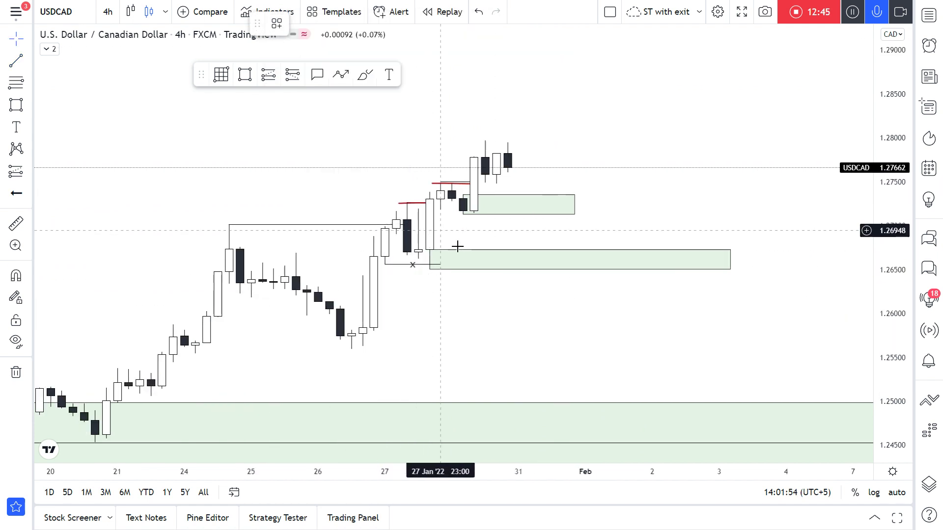
Try freehand brush strokes projecting price upward from the latest candle, and undo them
{"action": "scroll", "coordinate": [479, 265], "scroll_direction": "down", "scroll_amount": 3}
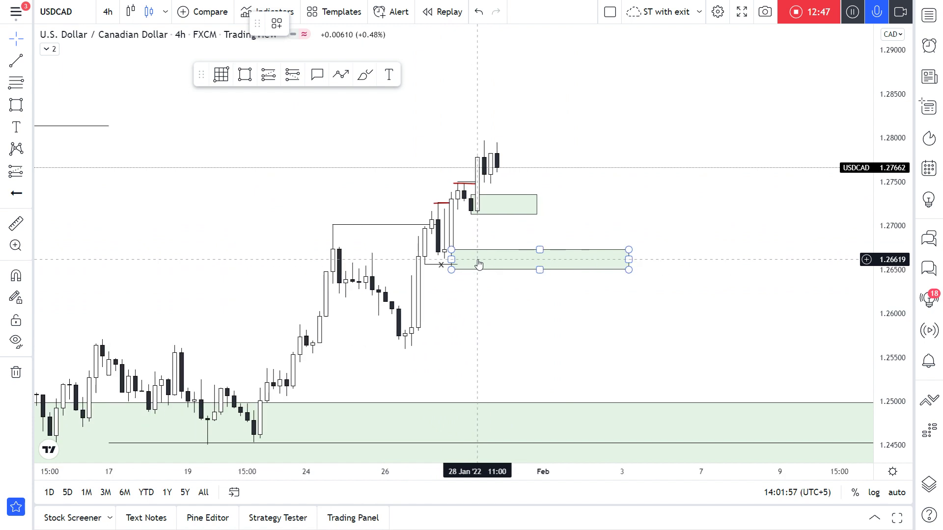
{"action": "left_click_drag", "start_coordinate": [507, 256], "coordinate": [503, 288]}
{"action": "scroll", "coordinate": [511, 280], "scroll_direction": "up", "scroll_amount": 2}
{"action": "left_click", "coordinate": [365, 74]}
{"action": "mouse_move", "coordinate": [497, 199]}
{"action": "left_mouse_down"}
{"action": "mouse_move", "coordinate": [509, 240]}
{"action": "mouse_move", "coordinate": [552, 140]}
{"action": "left_mouse_up"}
{"action": "left_click_drag", "start_coordinate": [497, 199], "coordinate": [656, 93]}
{"action": "key", "text": "ctrl+z"}
{"action": "key", "text": "ctrl+z"}
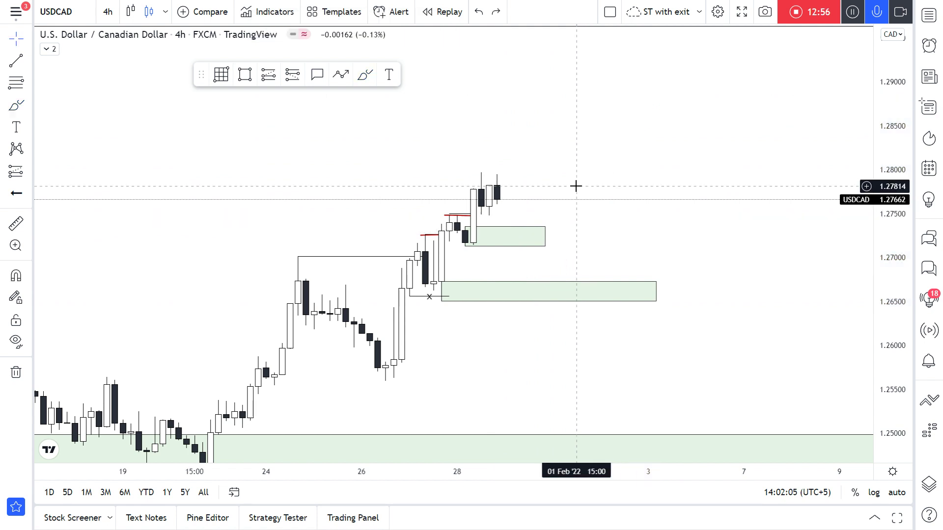
Draw a price path from the latest candle up to about 1.2808, down into the upper demand rectangle near 1.2725, and up to about 1.2923
{"action": "scroll", "coordinate": [540, 189], "scroll_direction": "down", "scroll_amount": 5}
{"action": "scroll", "coordinate": [653, 212], "scroll_direction": "up", "scroll_amount": 5}
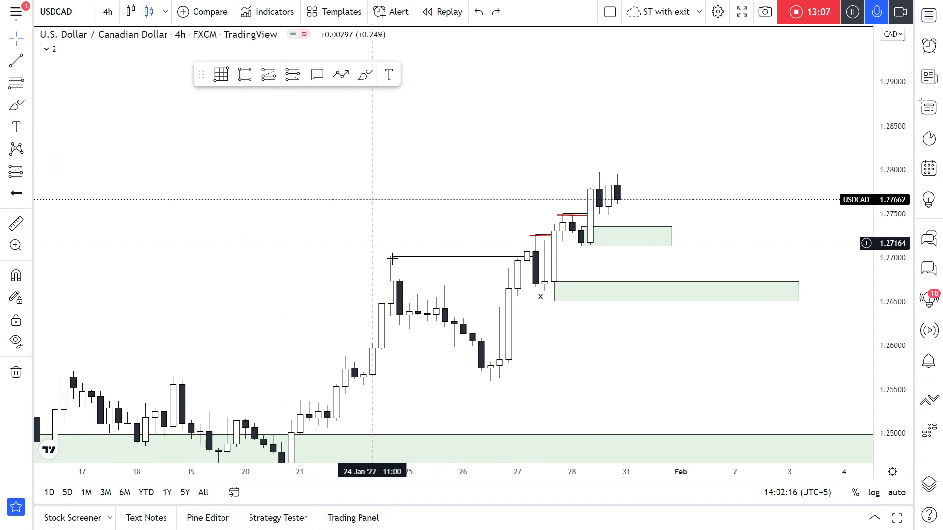
{"action": "scroll", "coordinate": [652, 220], "scroll_direction": "down", "scroll_amount": 5}
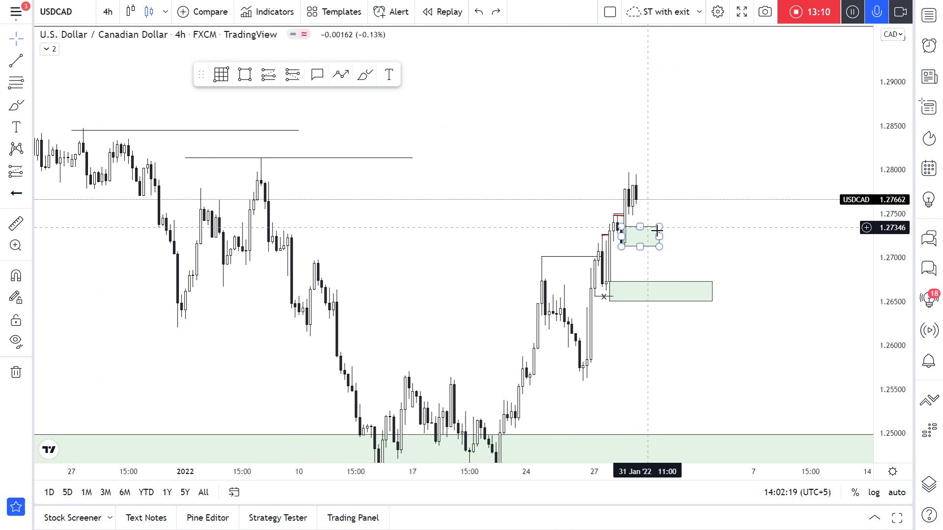
{"action": "scroll", "coordinate": [671, 244], "scroll_direction": "up", "scroll_amount": 5}
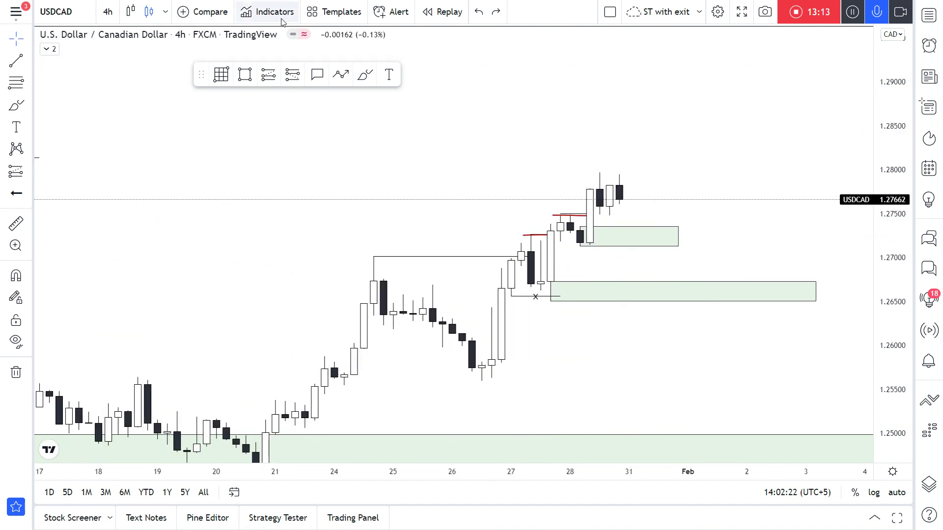
{"action": "left_click", "coordinate": [346, 79]}
{"action": "left_click", "coordinate": [638, 163]}
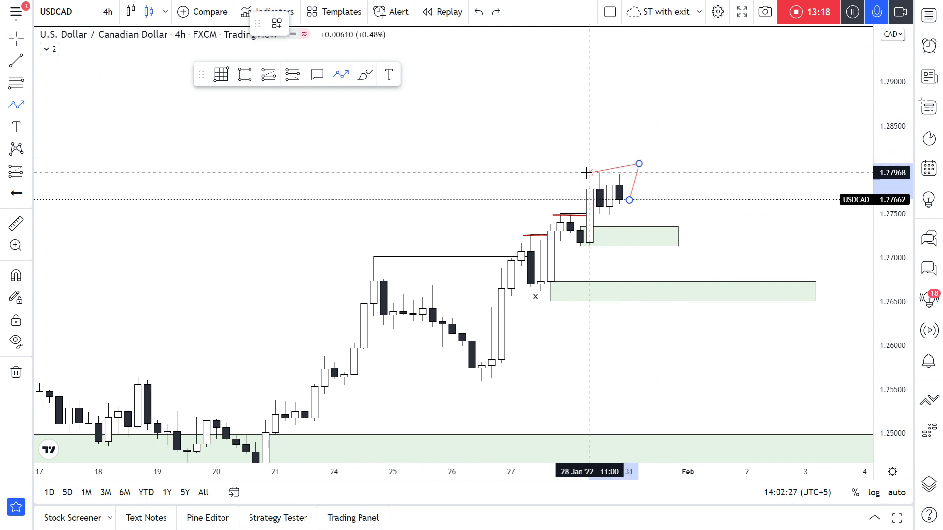
{"action": "left_click", "coordinate": [658, 236]}
{"action": "double_click", "coordinate": [678, 62]}
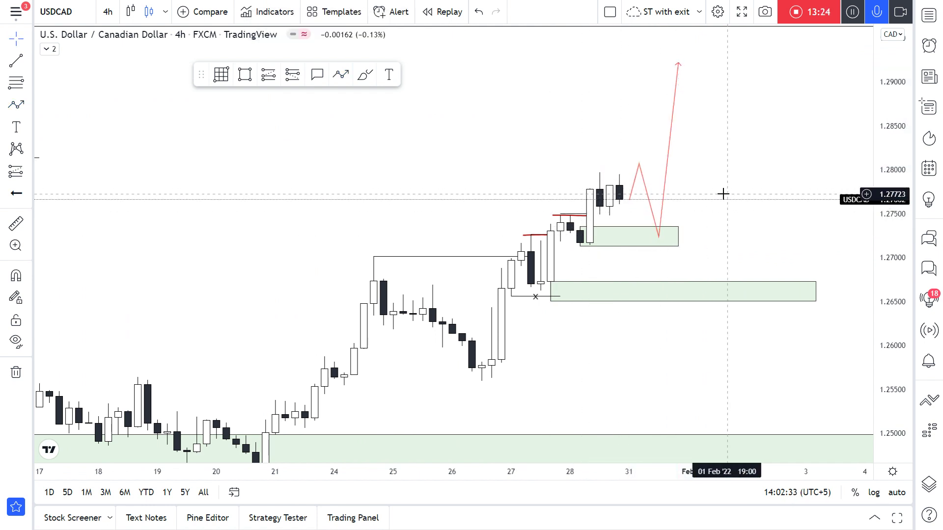